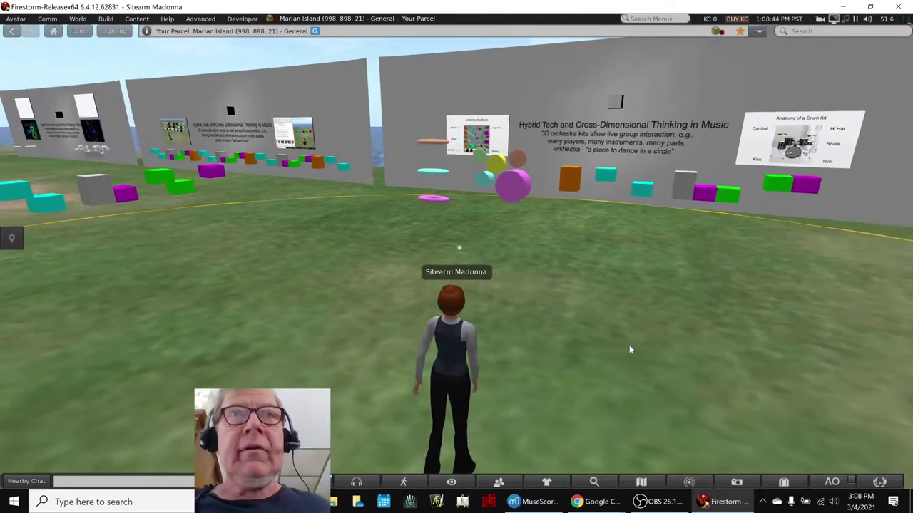
Step: Walk the avatar up to face the Anatomy of a Scale poster on the gallery wall
key("Up")
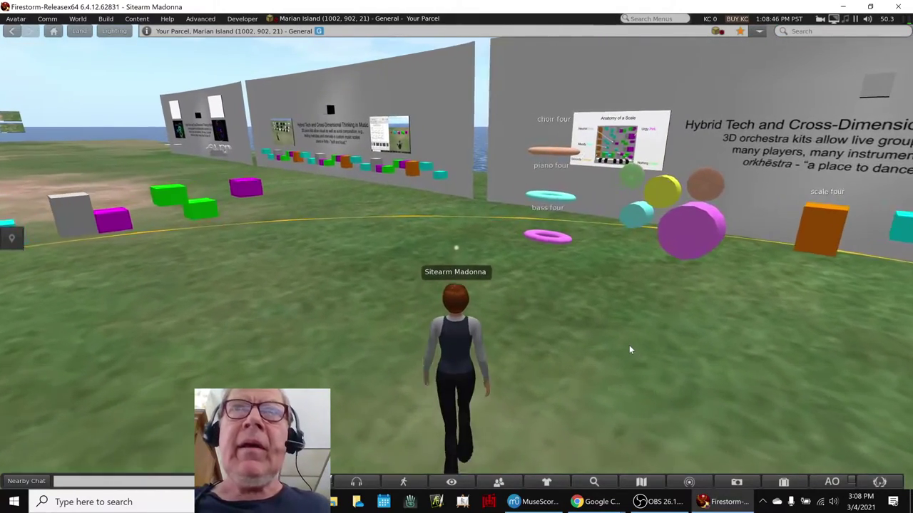
key("Up")
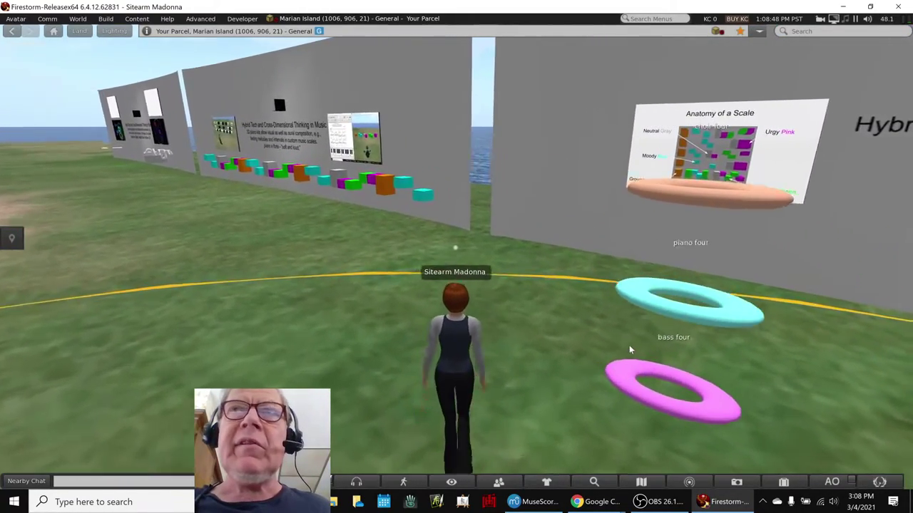
key("Up")
key("Right")
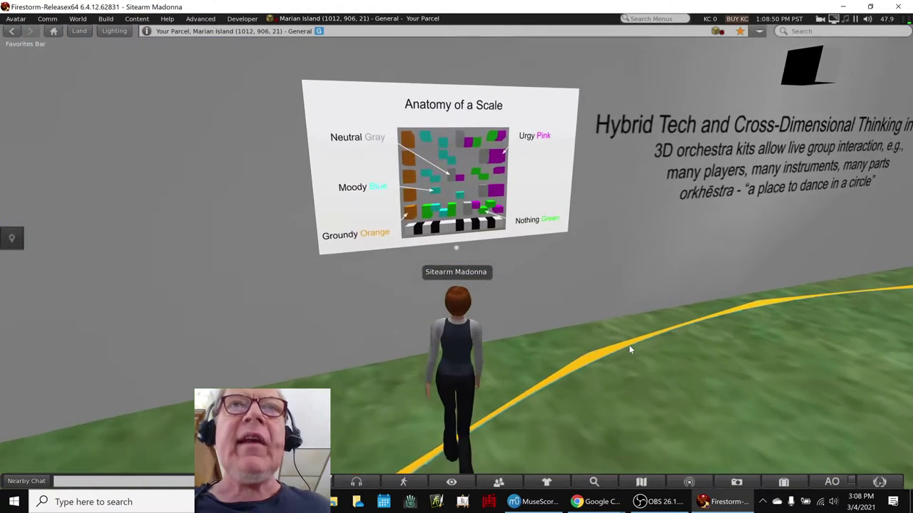
key("Left")
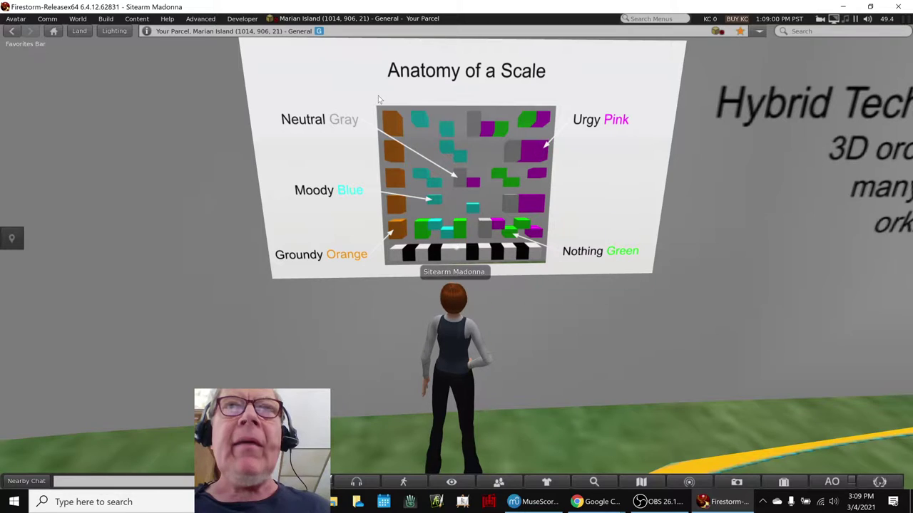
Step: Turn left and walk along the yellow path toward the open field
mouse_move(378, 96)
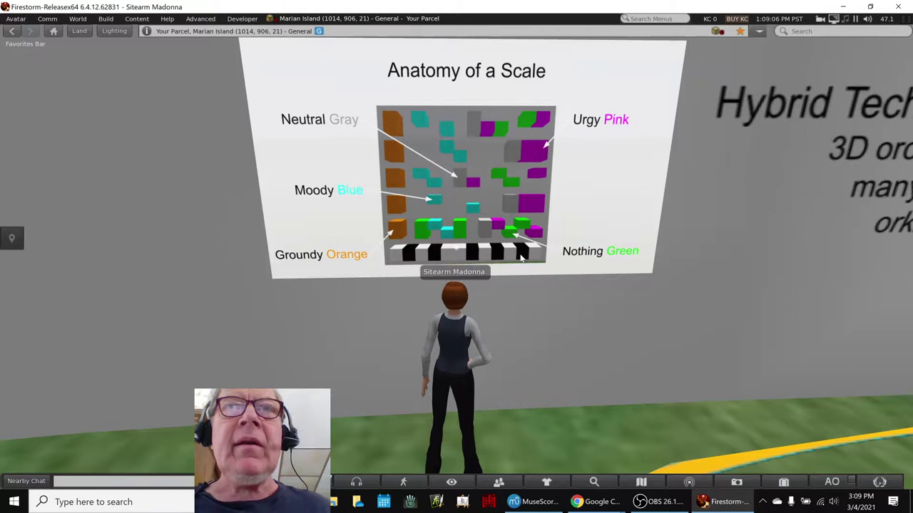
mouse_move(520, 257)
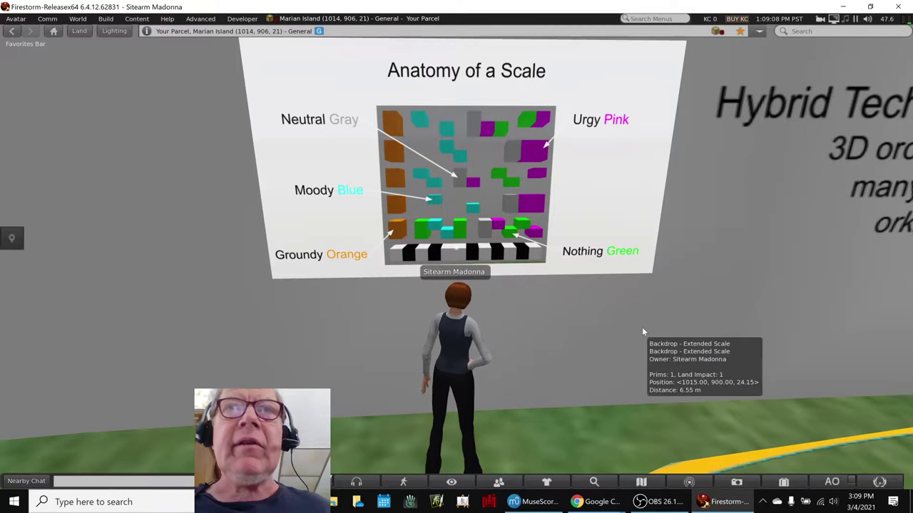
key("Right")
key("Left")
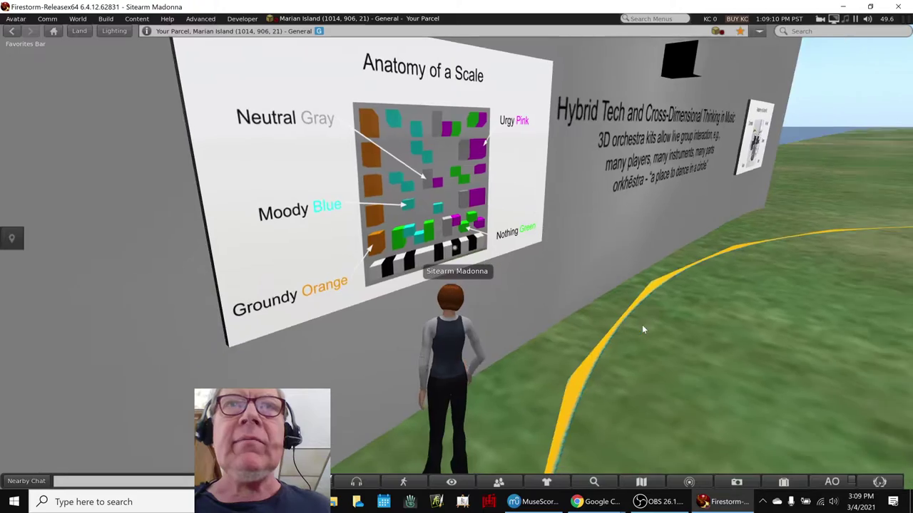
key("Up")
key("Up")
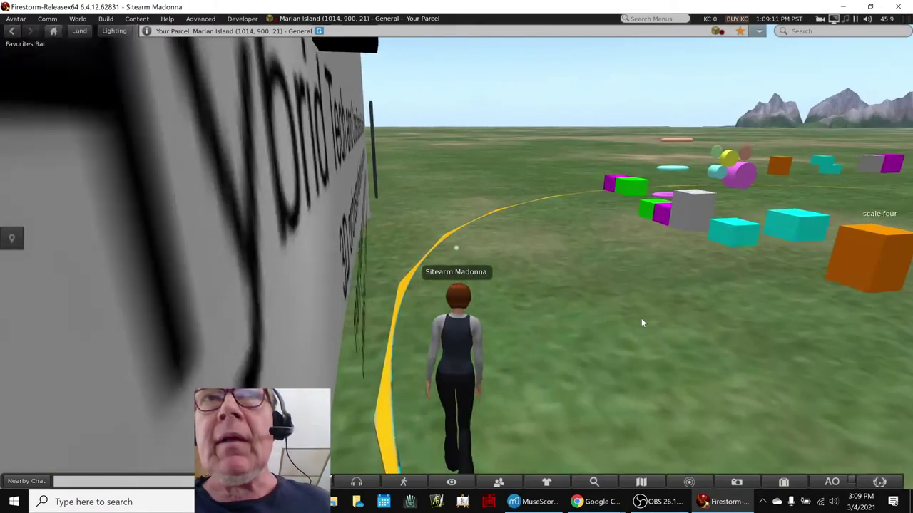
Step: Turn to the Anatomy of a Drum Kit poster and walk along the drum-kit wall
key("Left")
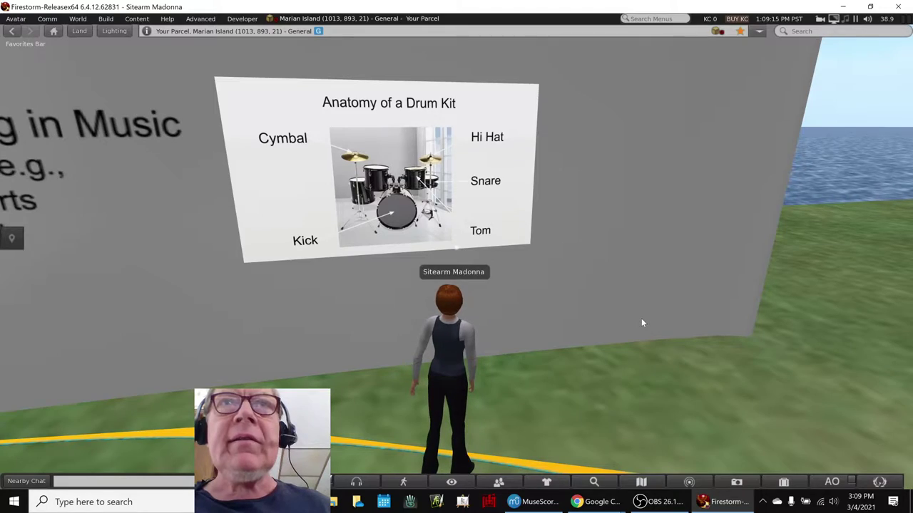
key("Left")
key("Up")
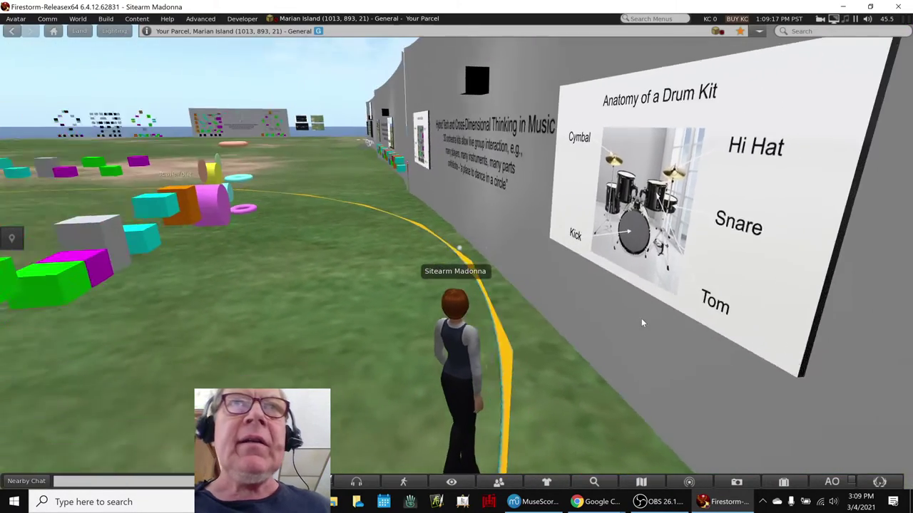
key("Up")
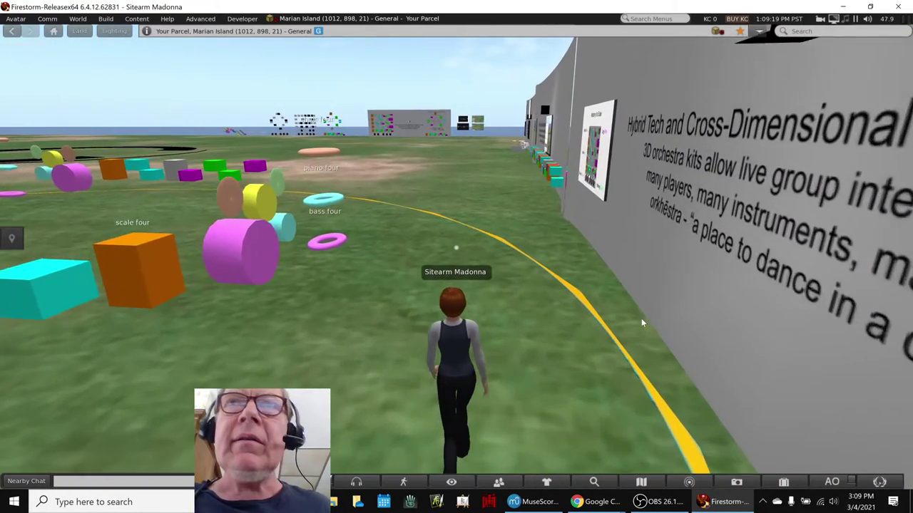
Step: Face the Hybrid Tech wall, walk into the field of scale shapes, and pull the camera back
key("Right")
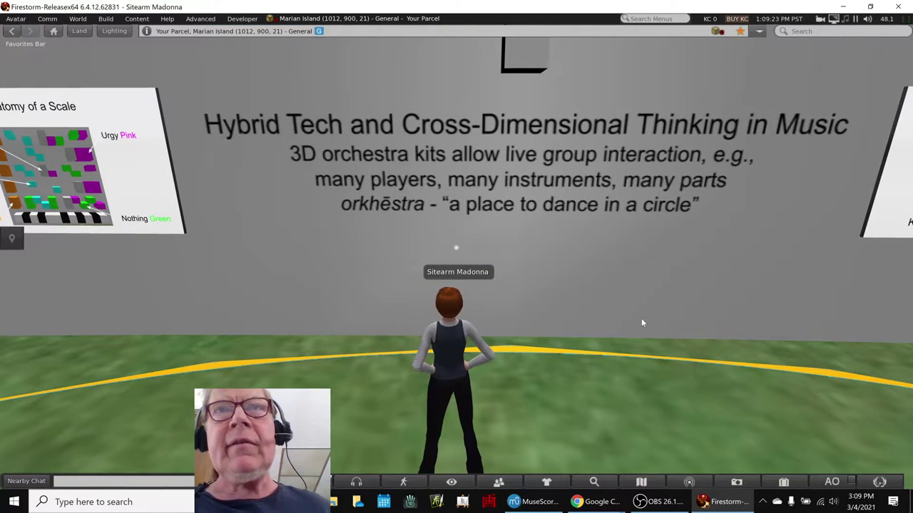
key("Right")
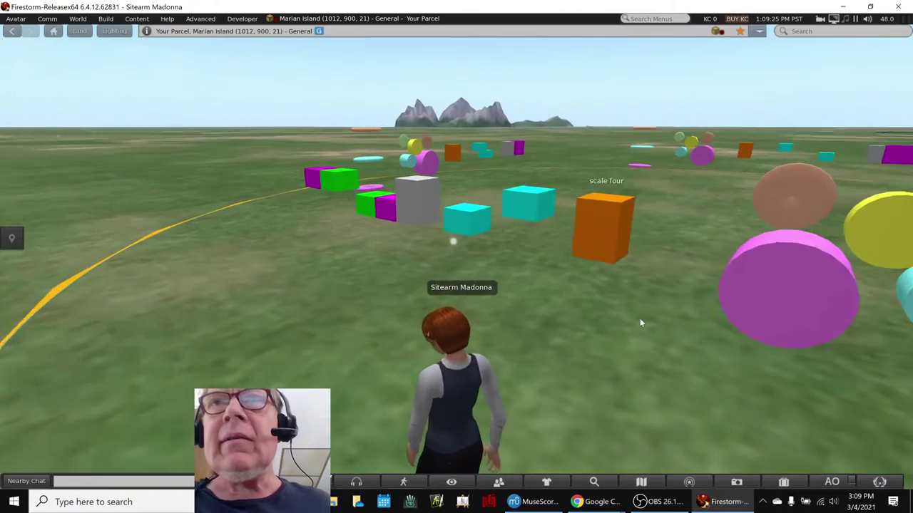
key("Up")
key("Right")
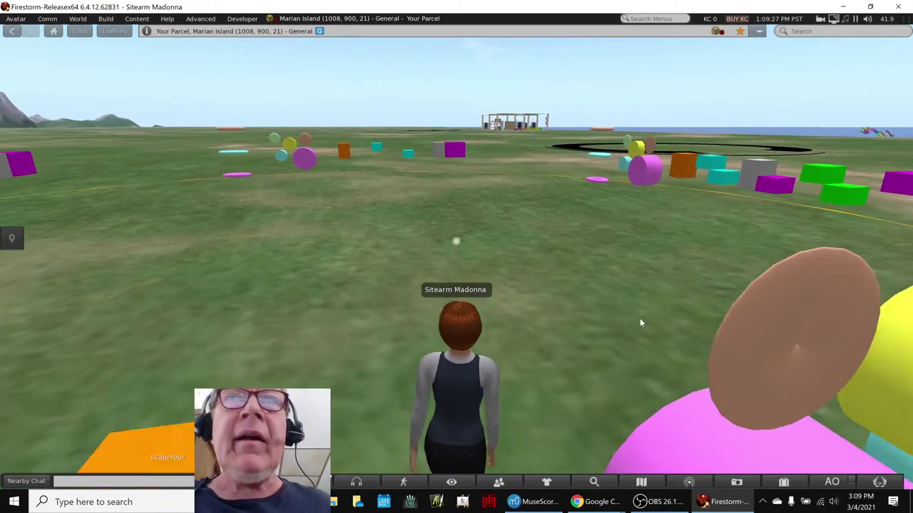
key("Left")
key("Up")
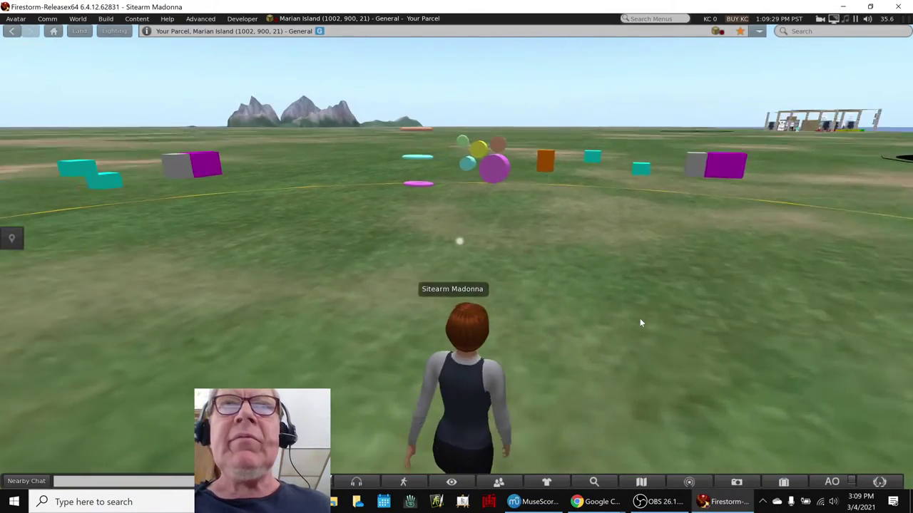
key("Left")
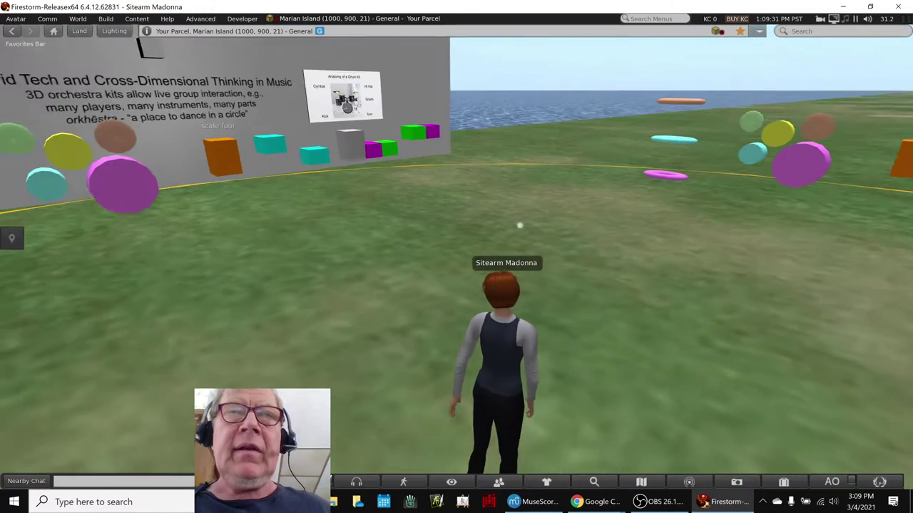
scroll(458, 261, "down", 5)
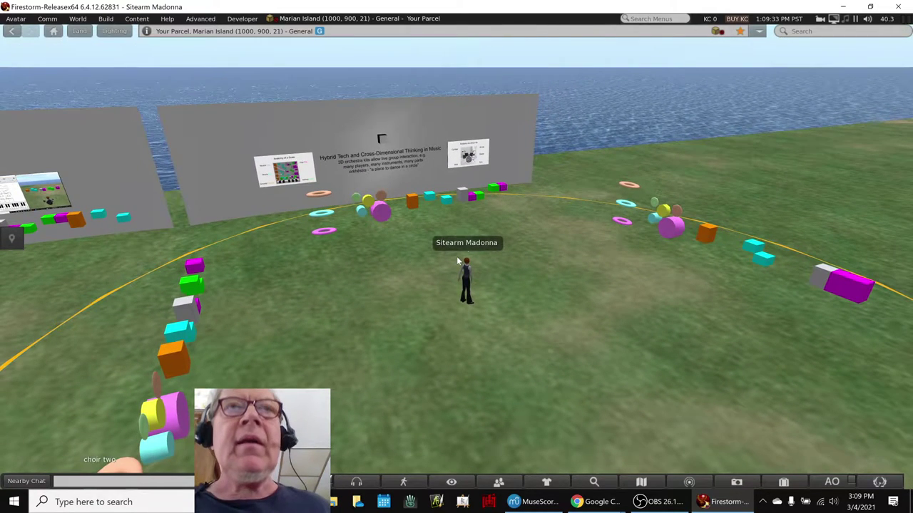
left_click(648, 503)
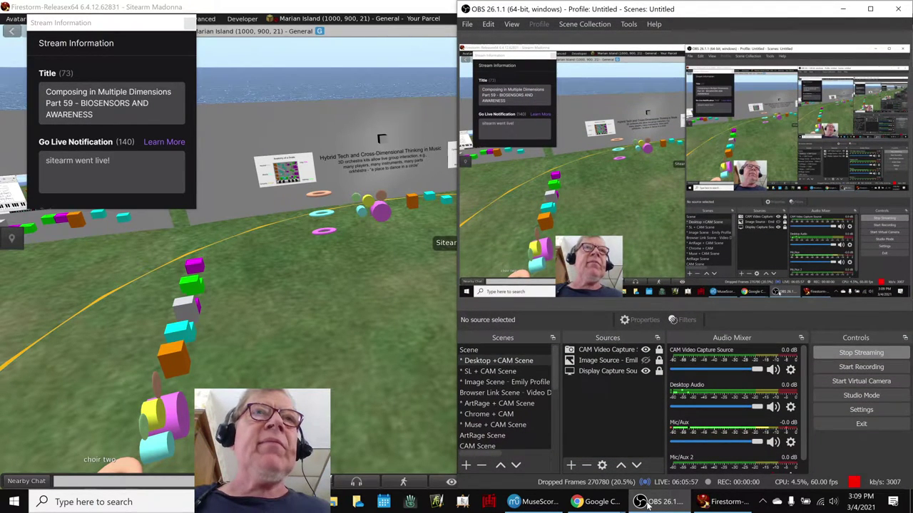
left_click(649, 502)
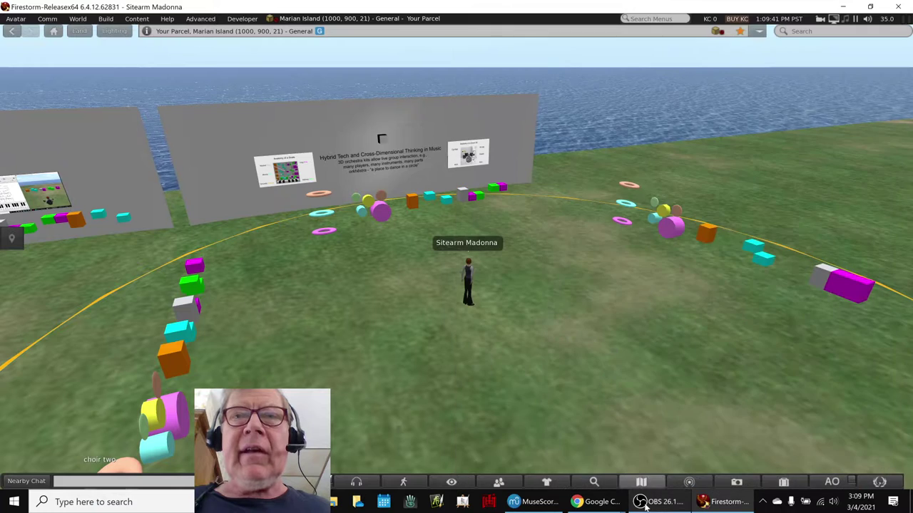
mouse_move(598, 503)
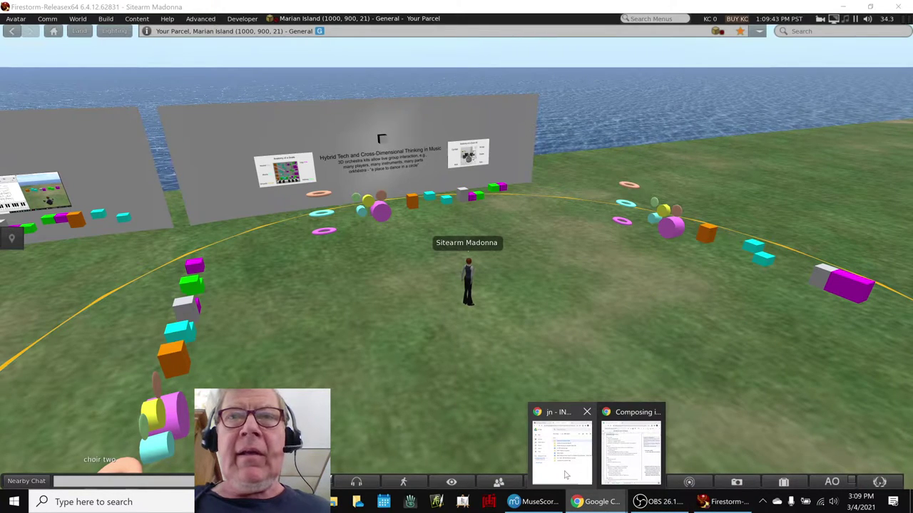
mouse_move(567, 476)
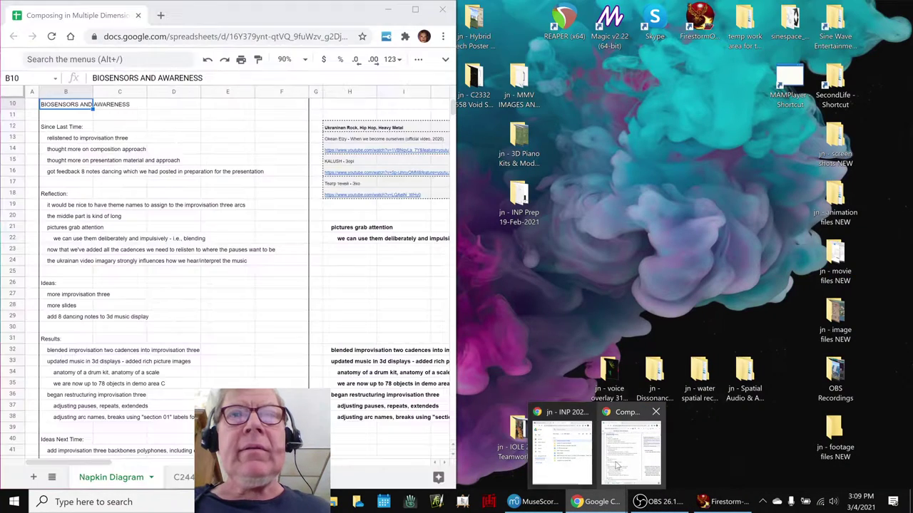
Step: Put the Napkin Diagram sheet beside Firestorm on the right half and zoom onto the score screenshot panel
left_click(631, 450)
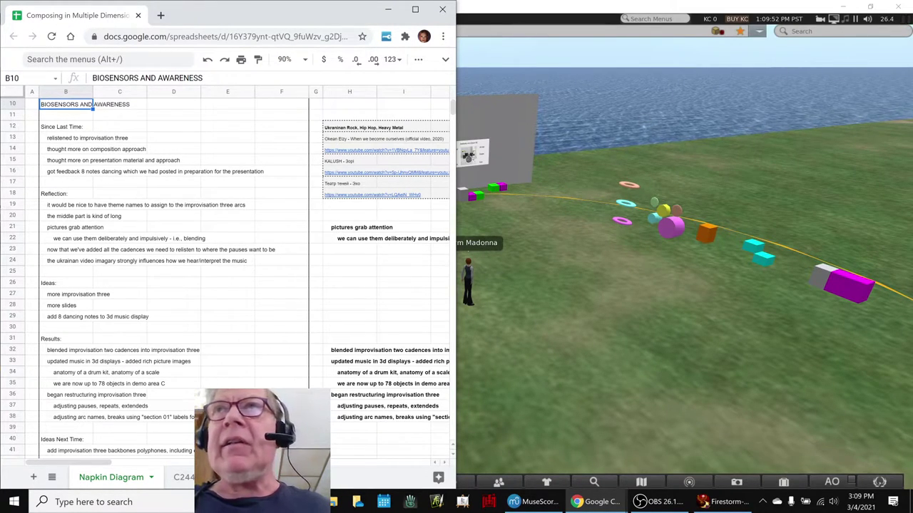
left_click(678, 7)
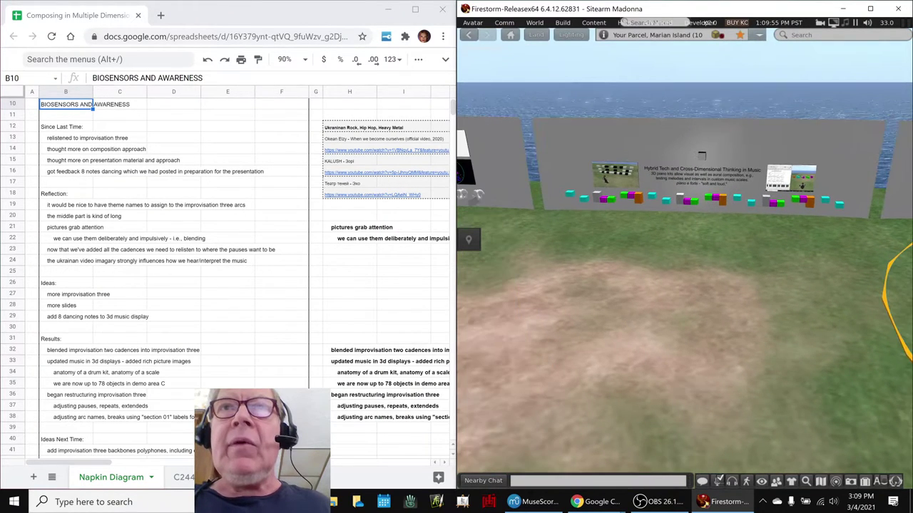
left_click(622, 184)
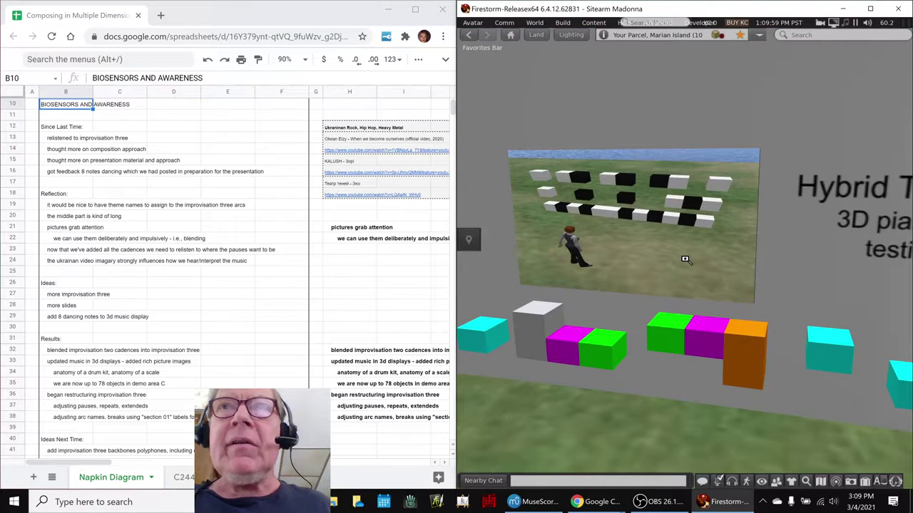
left_click(684, 259, "alt")
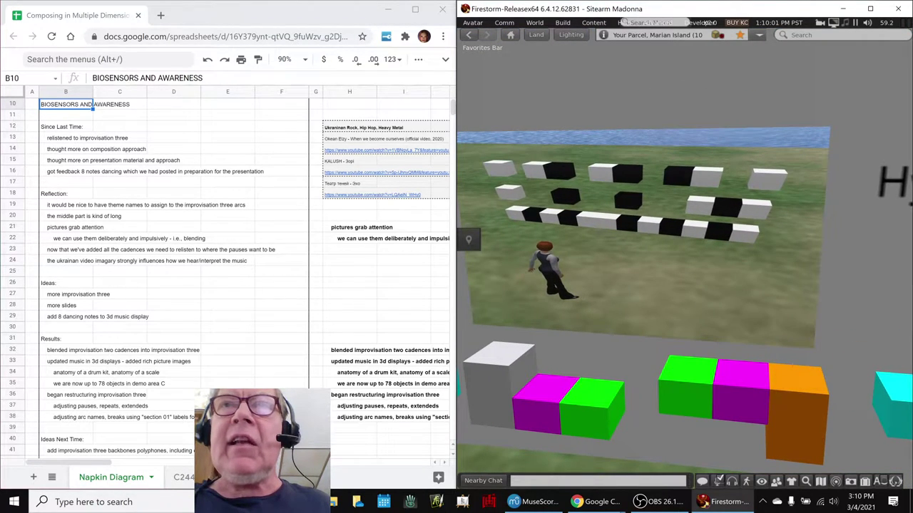
scroll(685, 256, "down", 2)
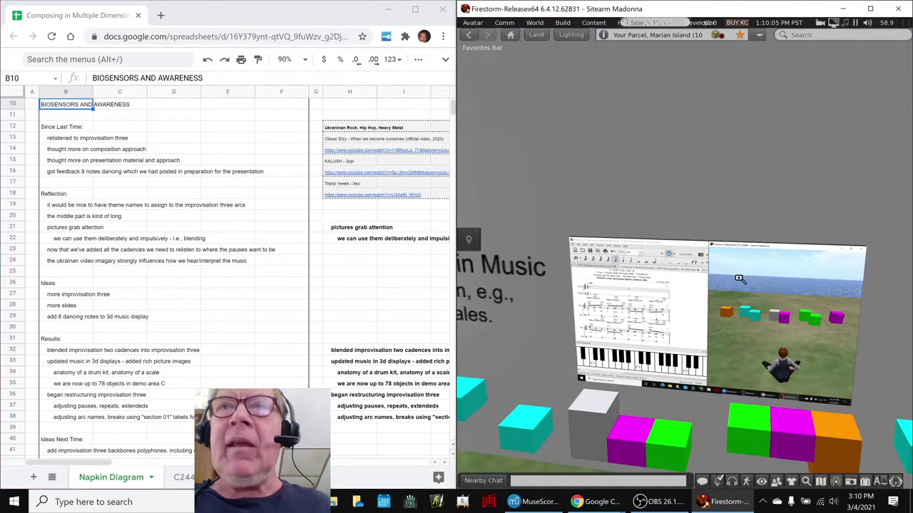
left_click(738, 279, "alt")
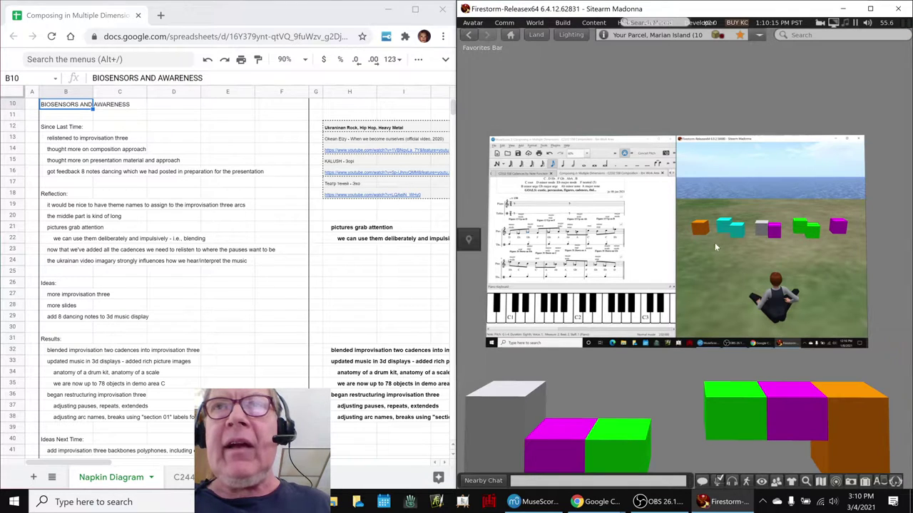
Step: Select the blending note in H22, then back the view away from the display wall
left_click(350, 242)
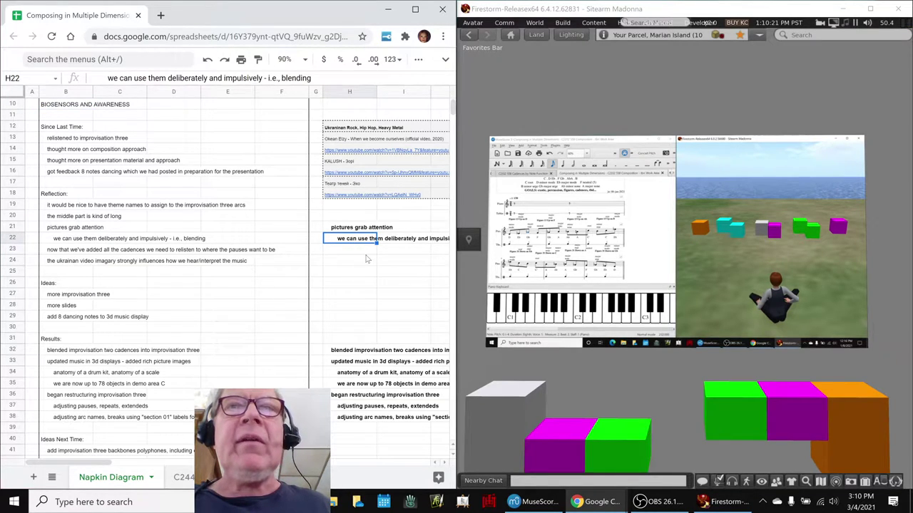
left_click(595, 367)
key("Down")
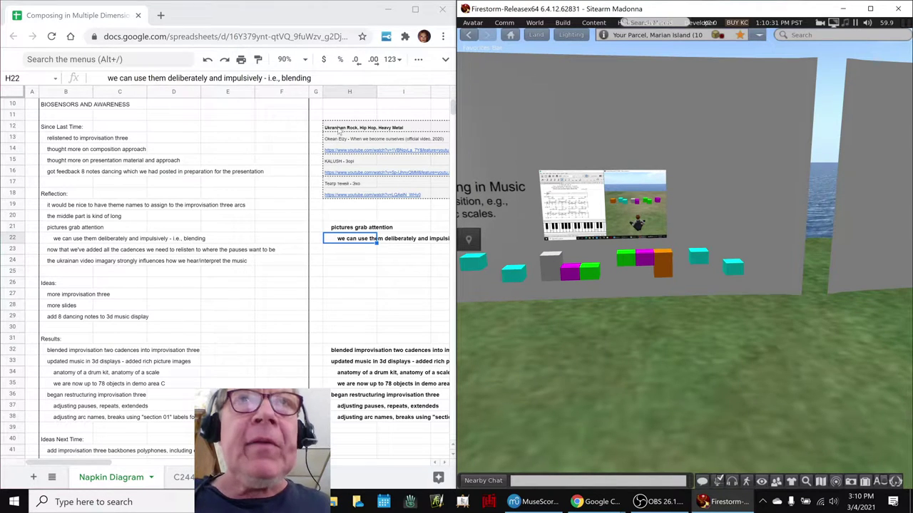
Step: Copy the Ukrainian video imagery note from B24 into H24 and make it bold
scroll(241, 280, "down", 5)
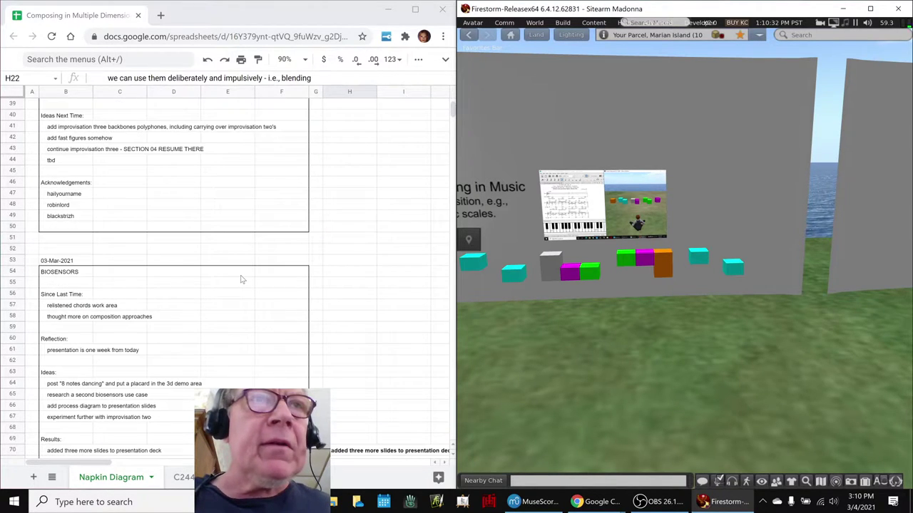
left_click(51, 219)
scroll(317, 218, "up", 5)
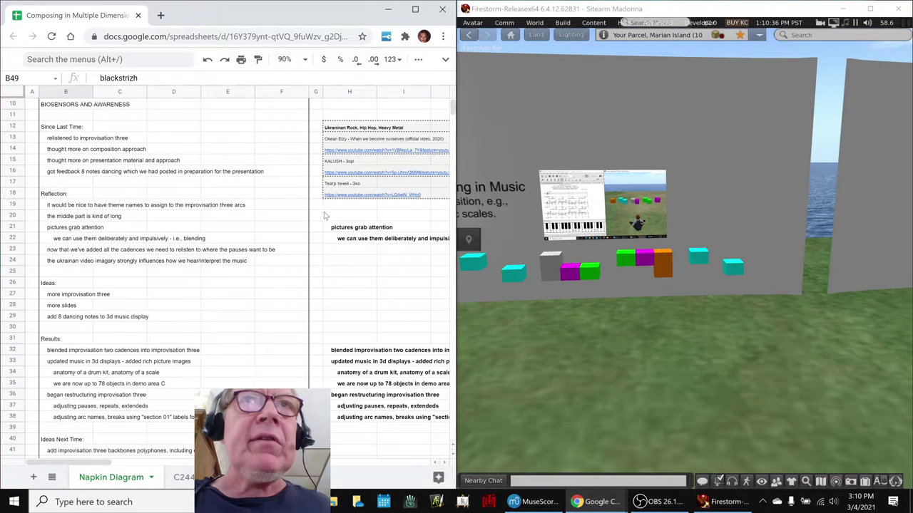
scroll(338, 177, "up", 2)
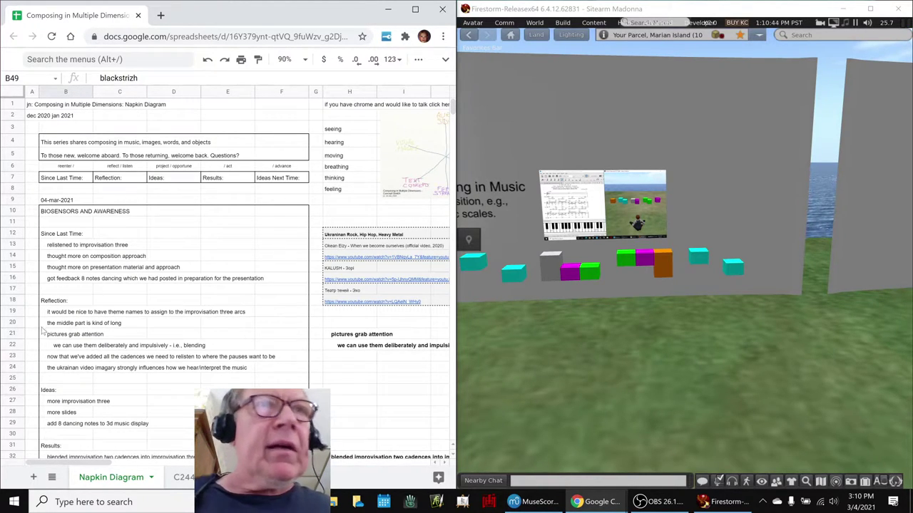
left_click(68, 371)
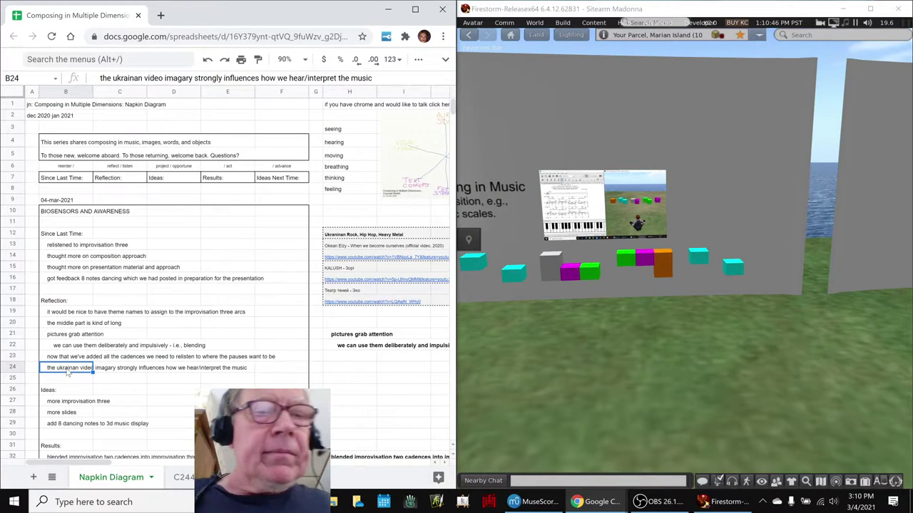
key("ctrl+c")
key("Right")
key("Right")
key("Right")
key("Right")
key("Right")
key("Right")
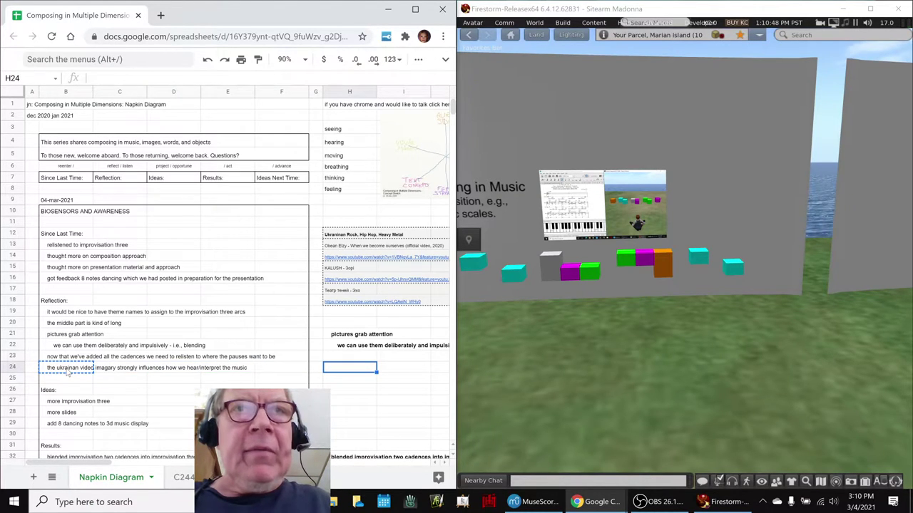
key("ctrl+v")
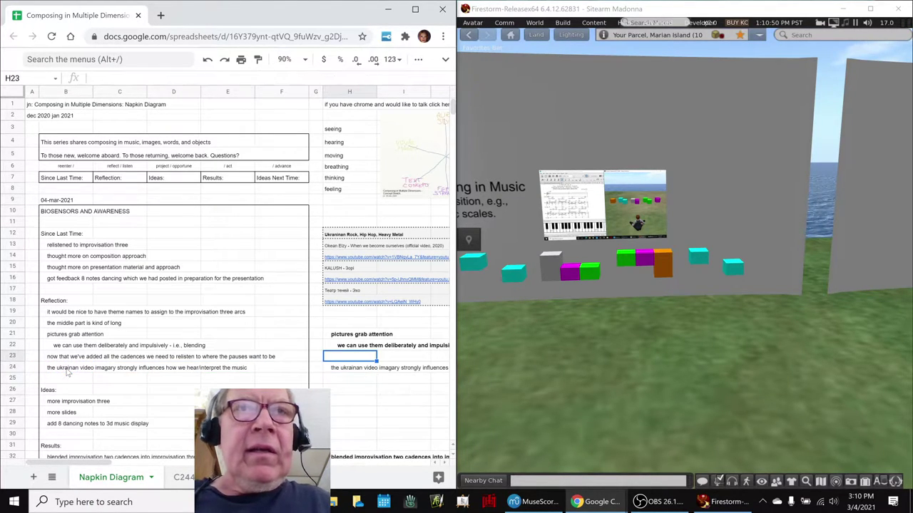
key("ctrl+b")
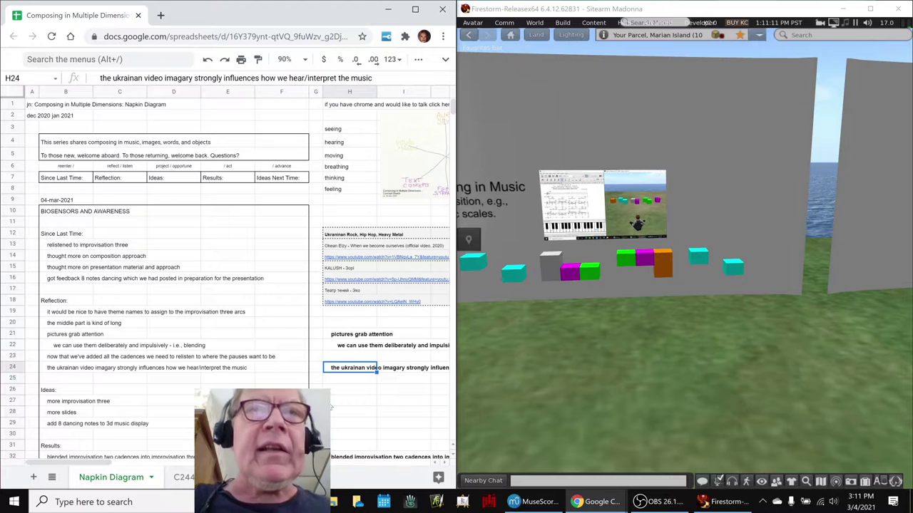
Step: Select empty cell H26 and bring the Improvisation Three score up beside the sheet
left_click(349, 391)
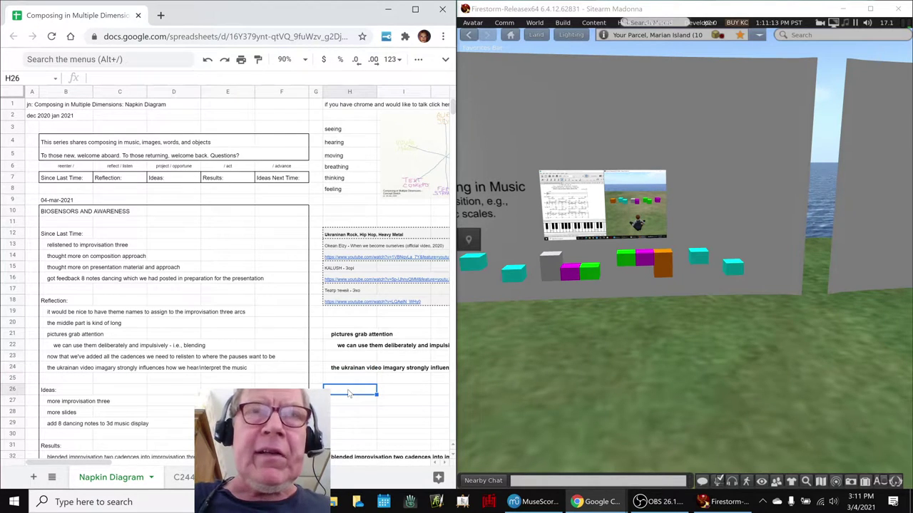
scroll(349, 392, "down", 5)
scroll(349, 393, "up", 3)
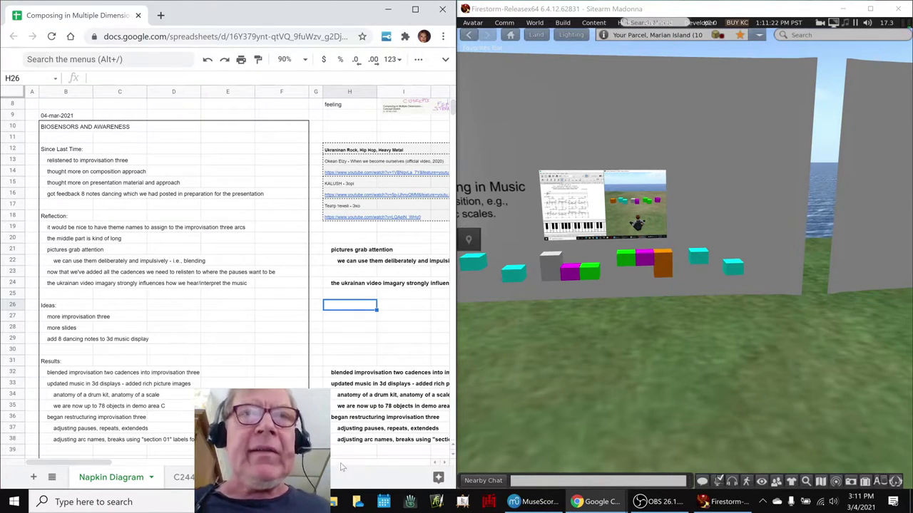
left_click(540, 503)
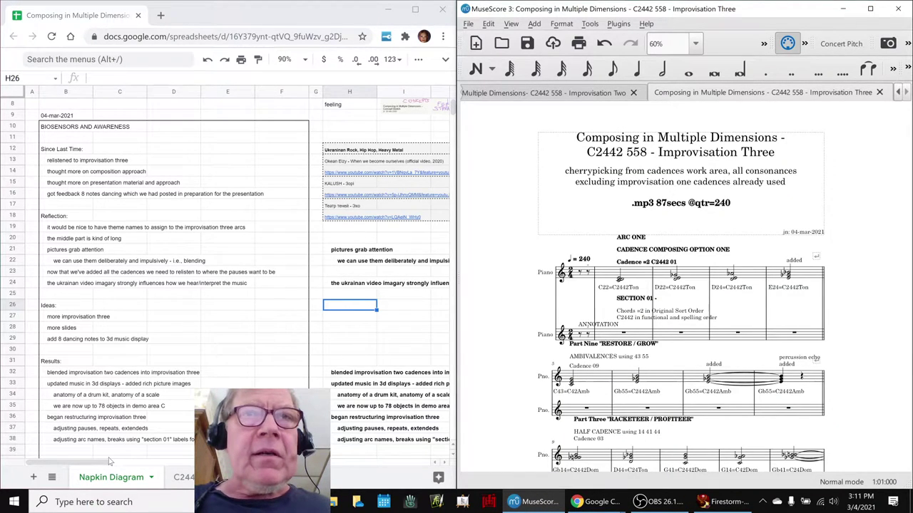
left_click_drag(109, 461, 141, 461)
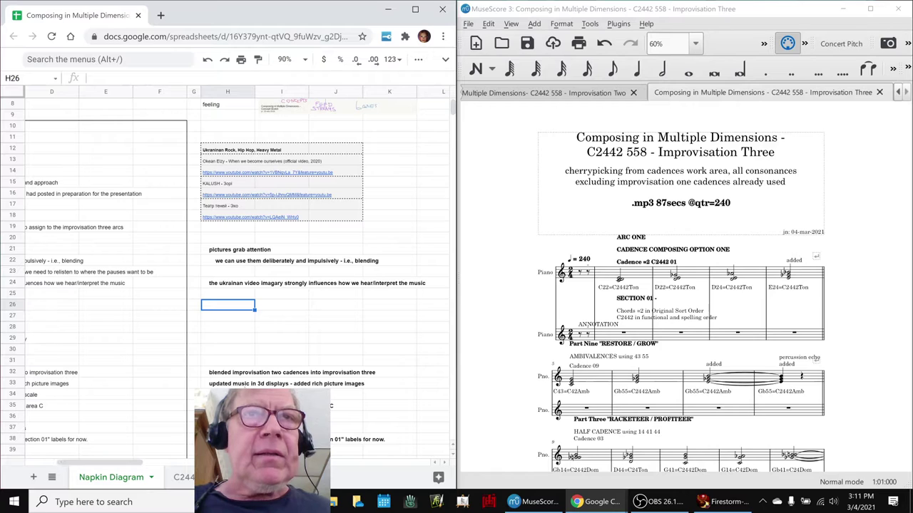
left_click(584, 97)
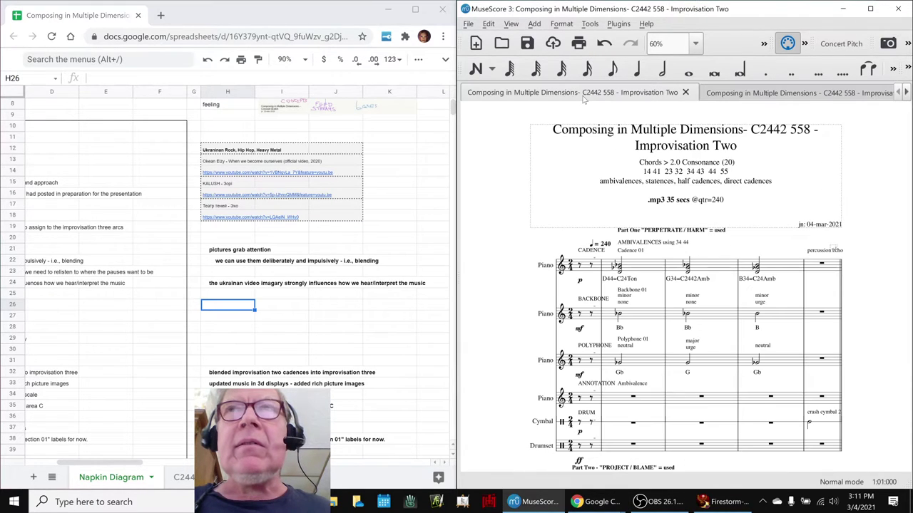
scroll(538, 209, "down", 3)
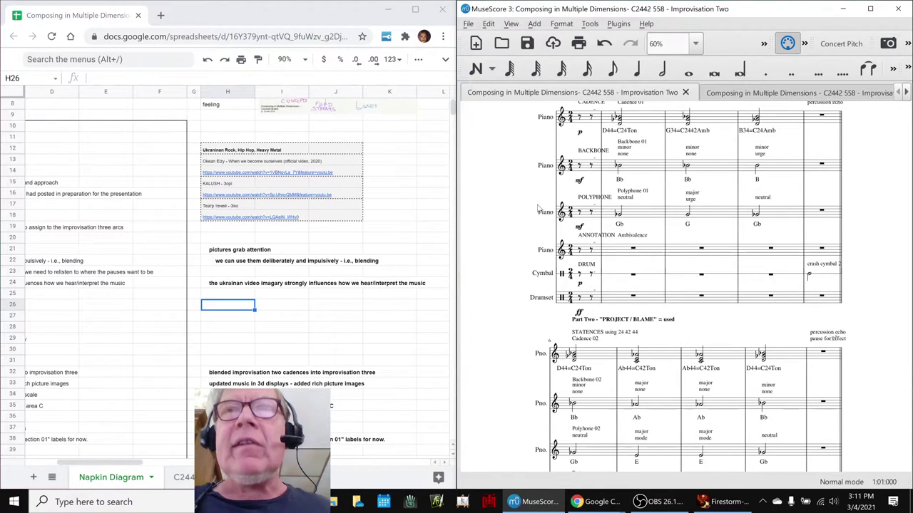
scroll(538, 208, "up", 3)
scroll(538, 211, "down", 2)
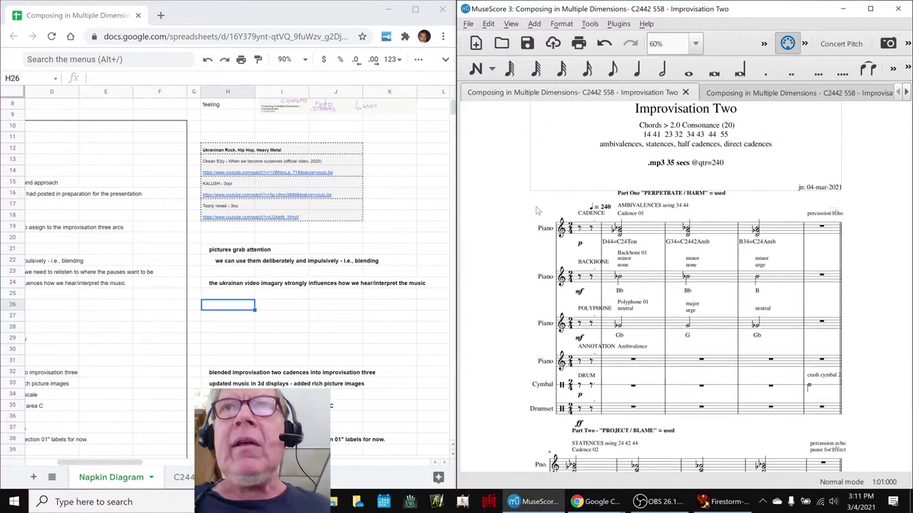
left_click(761, 95)
scroll(676, 244, "down", 2)
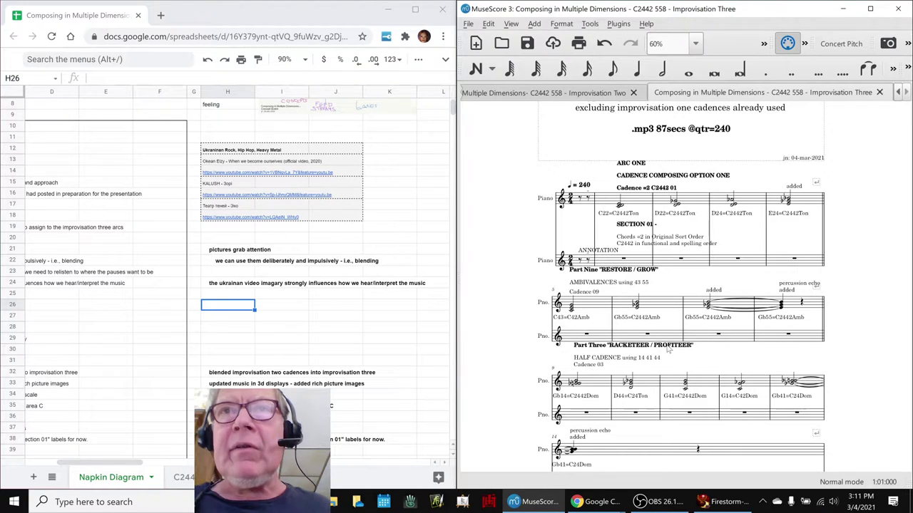
left_click(650, 272)
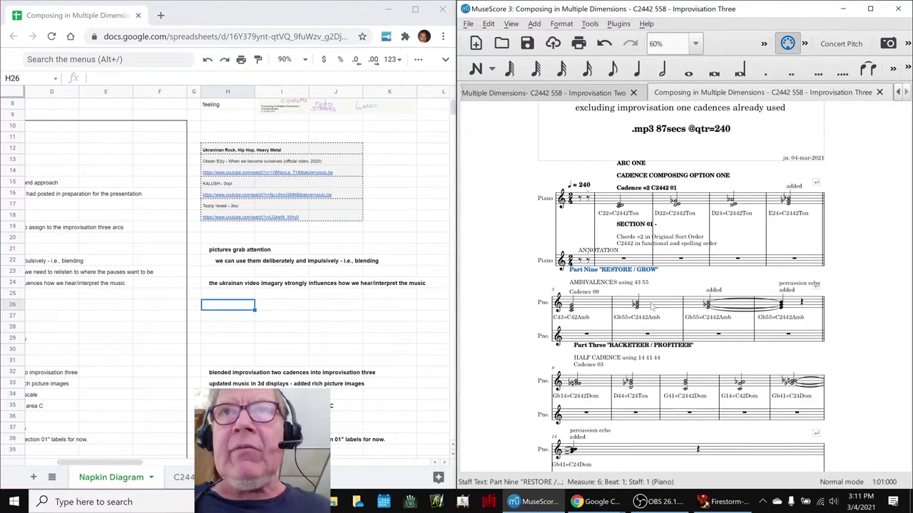
left_click(657, 347)
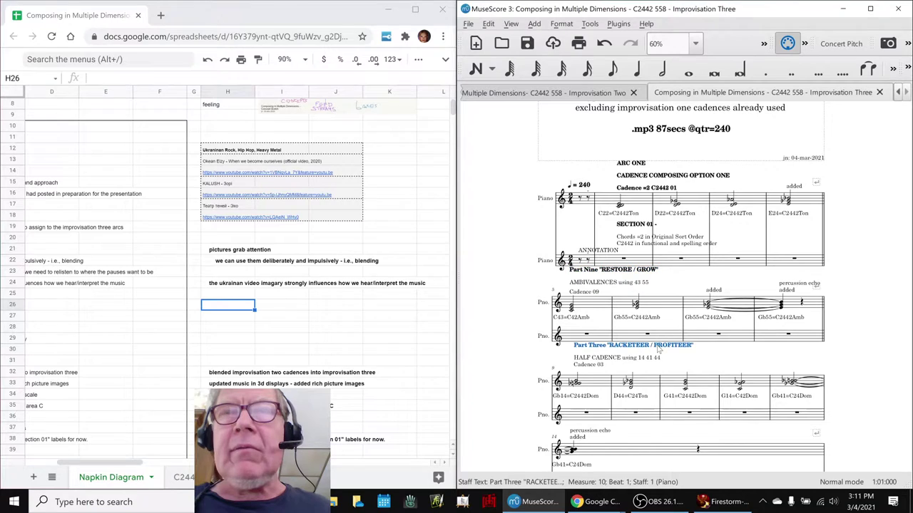
scroll(649, 136, "up", 2)
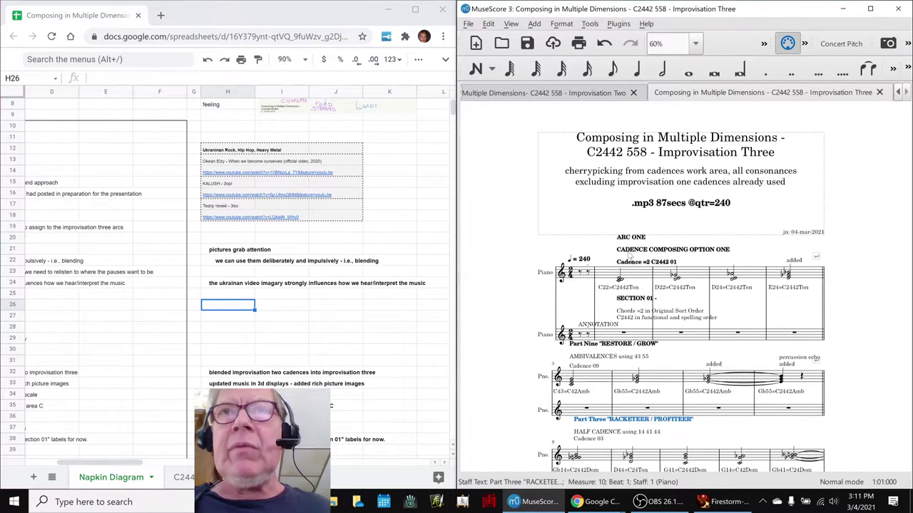
left_click(524, 305)
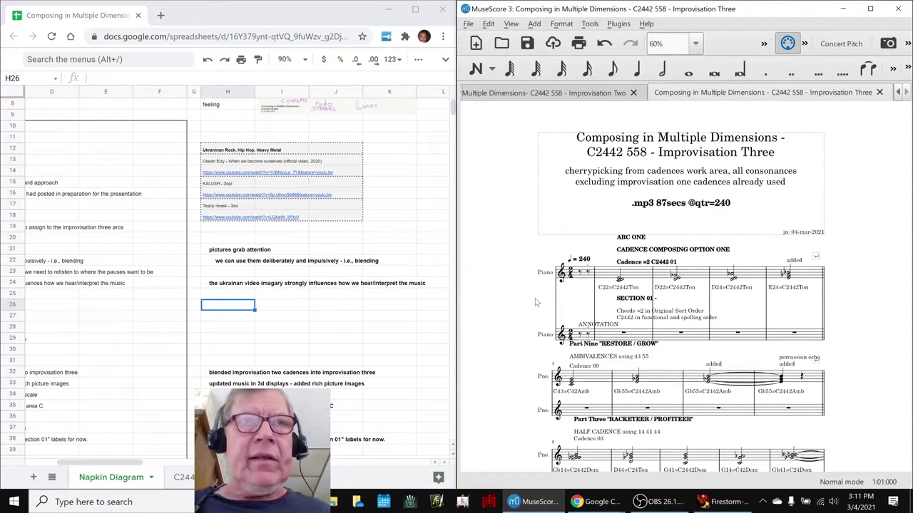
Step: Step from the restructuring note to the "section 01" labels note, then select the score's SECTION 01 label
left_click(227, 416)
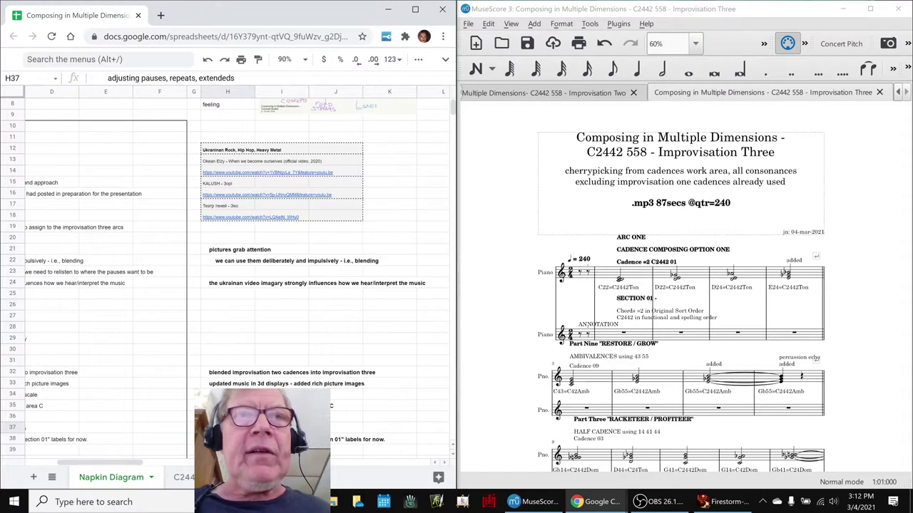
key("Down")
scroll(235, 278, "down", 2)
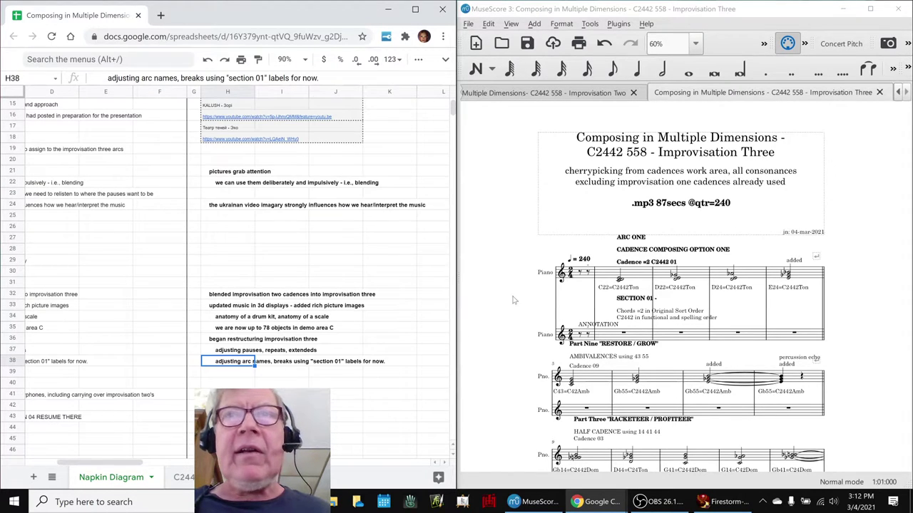
left_click(636, 299)
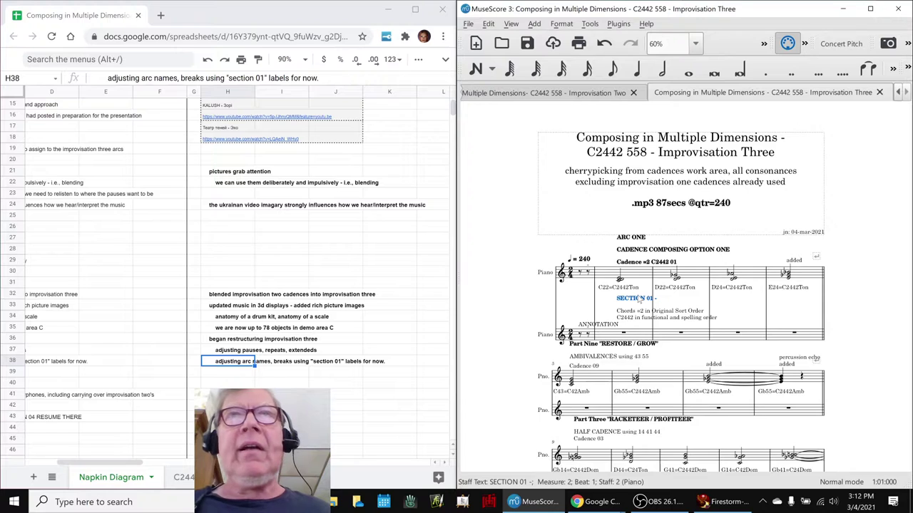
Step: Maximize the score, switch to Continuous View, deselect the SECTION 01 label, and start playback
left_click(871, 9)
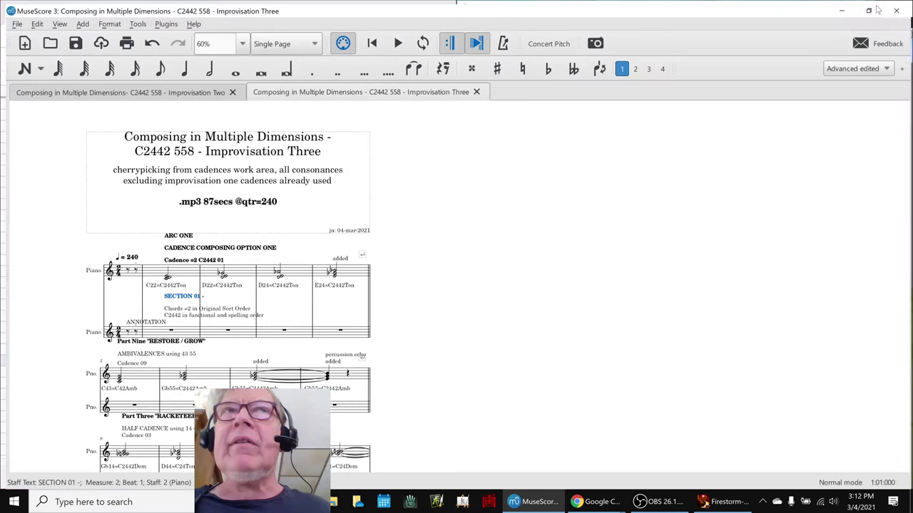
left_click(268, 40)
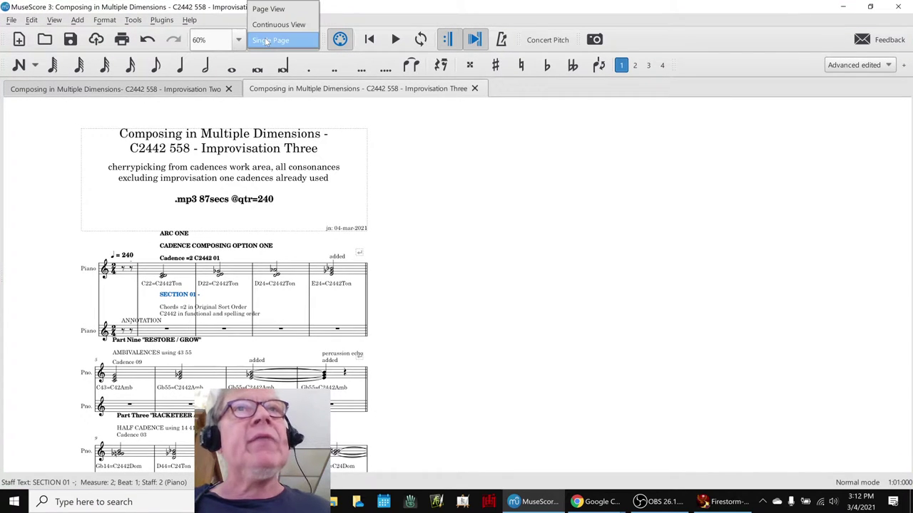
left_click(270, 24)
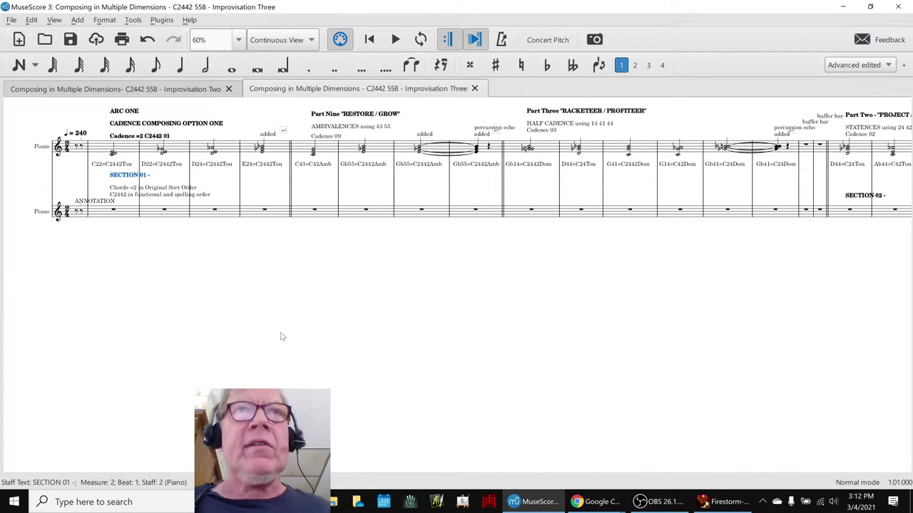
scroll(281, 337, "up", 2)
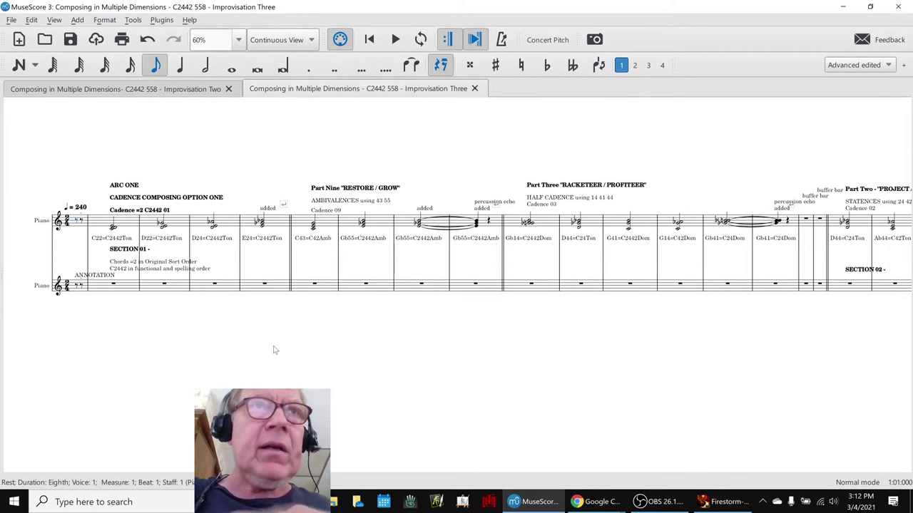
left_click(271, 355)
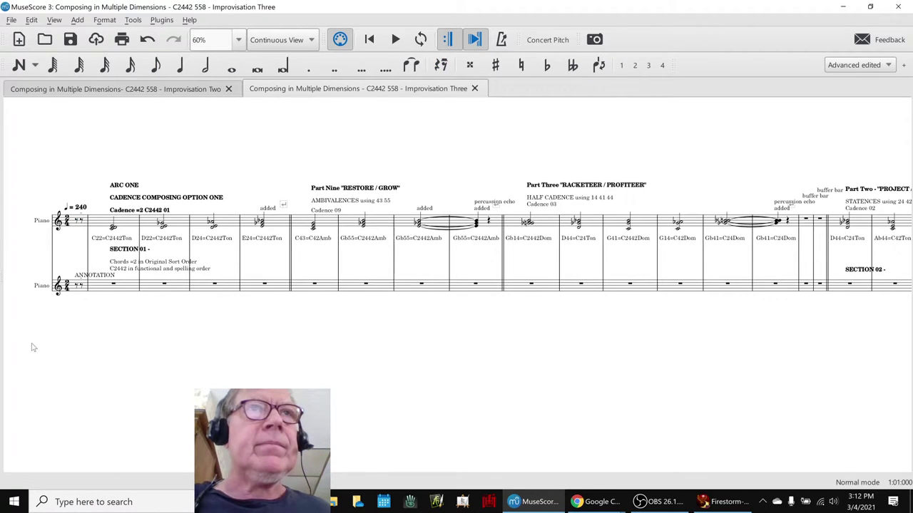
key("space")
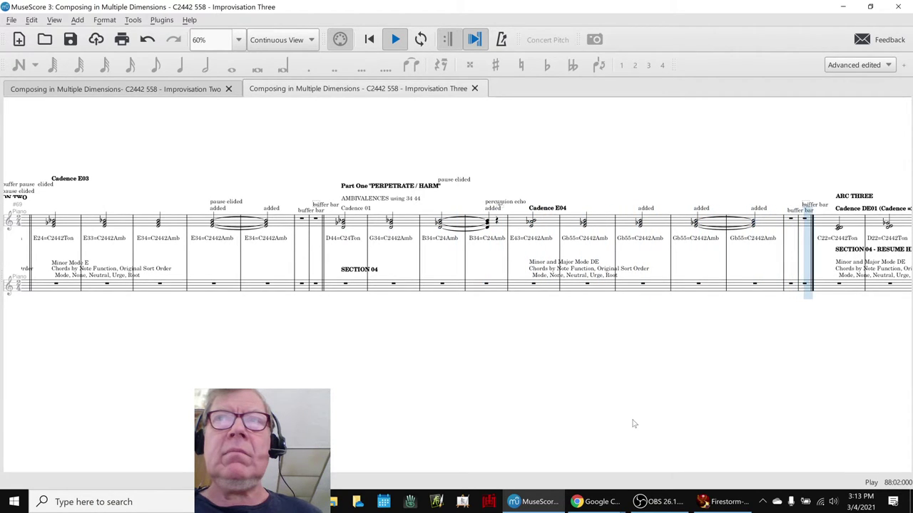
Step: Stop playback and change the SECTION 04 - RESUME HERE label to SECTION 05
key("space")
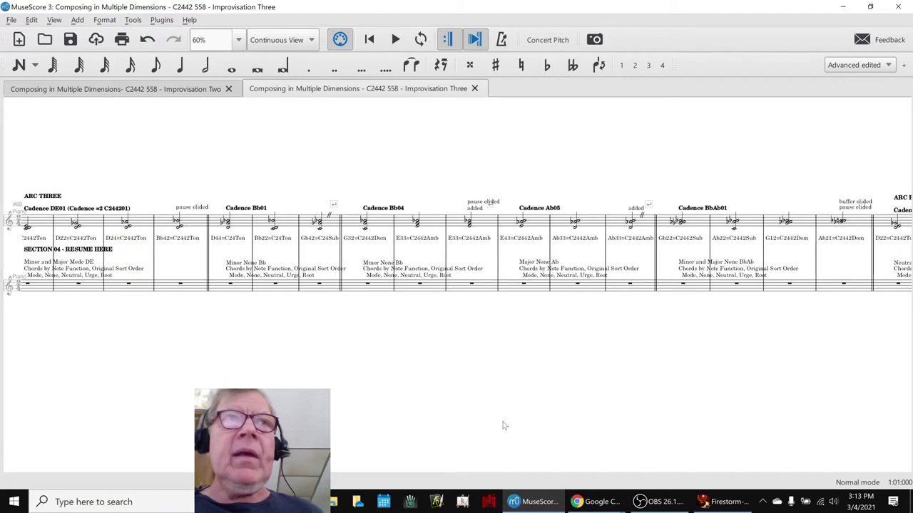
scroll(373, 385, "up", 4)
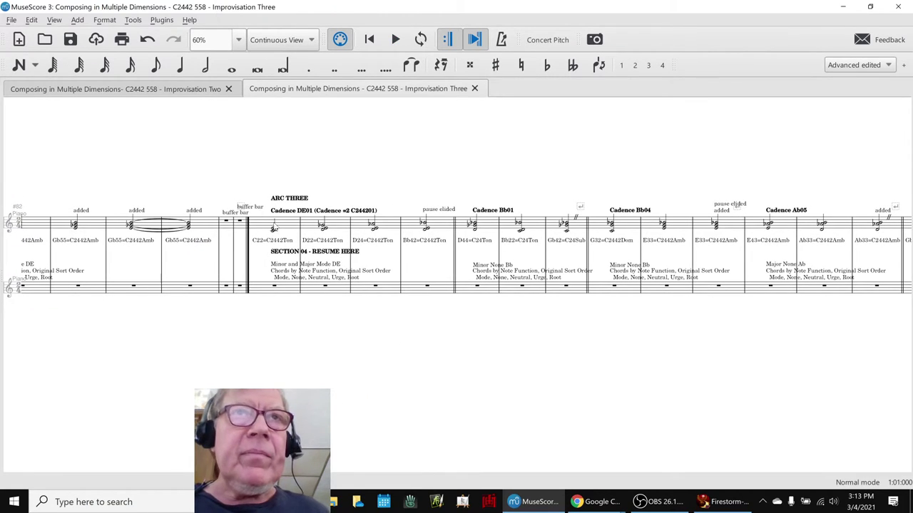
double_click(305, 254)
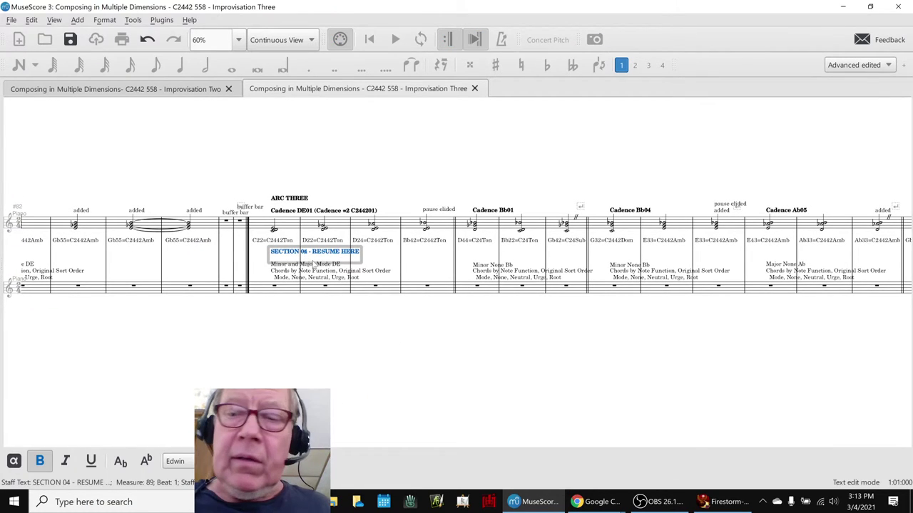
key("BackSpace")
type("5")
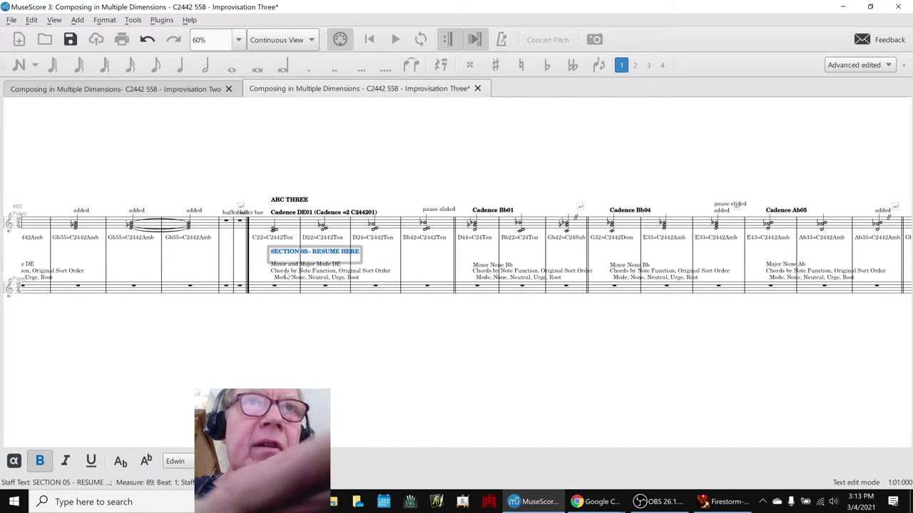
key("Escape")
key("Escape")
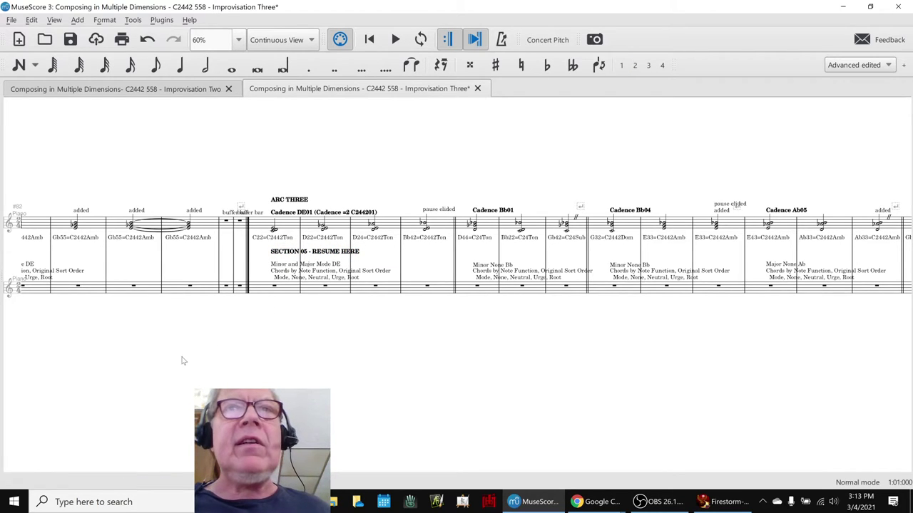
Step: Pan the continuous view back through the earlier SECTION 04 and SECTION 03 measures
left_click_drag(182, 361, 430, 348)
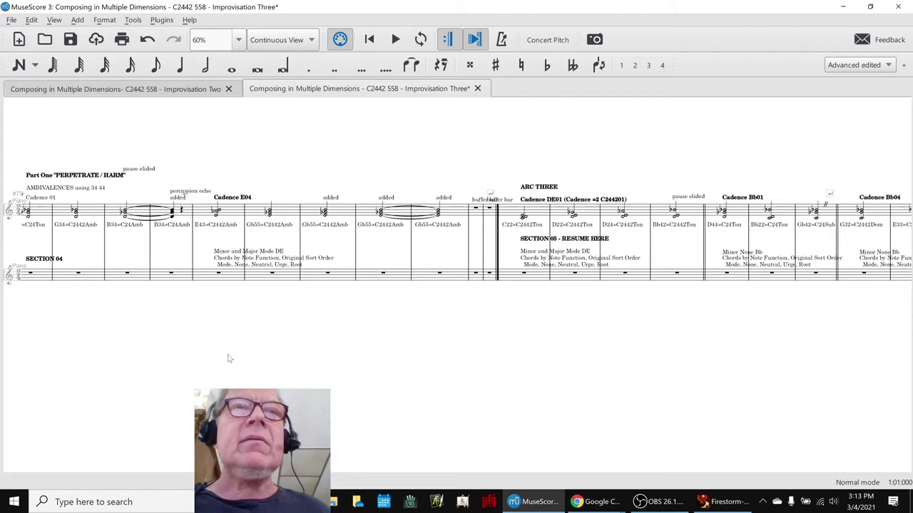
left_click_drag(229, 359, 378, 359)
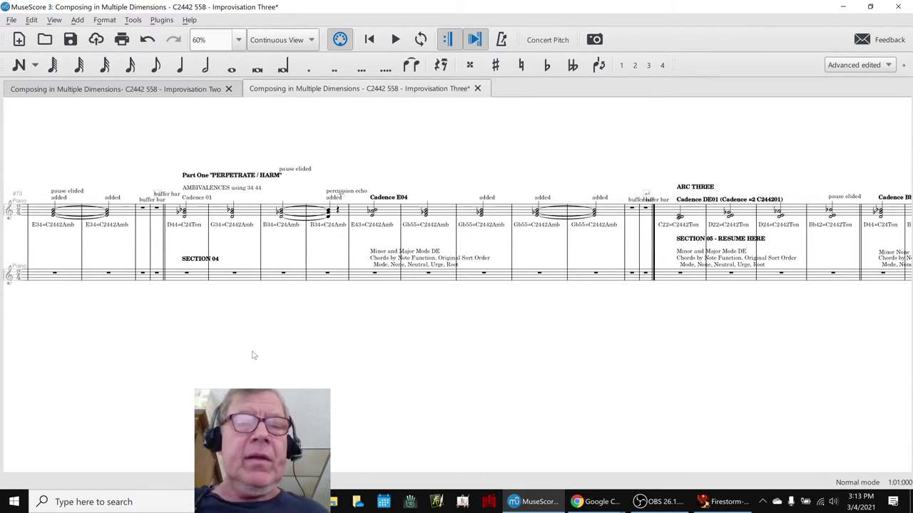
left_click_drag(193, 352, 272, 347)
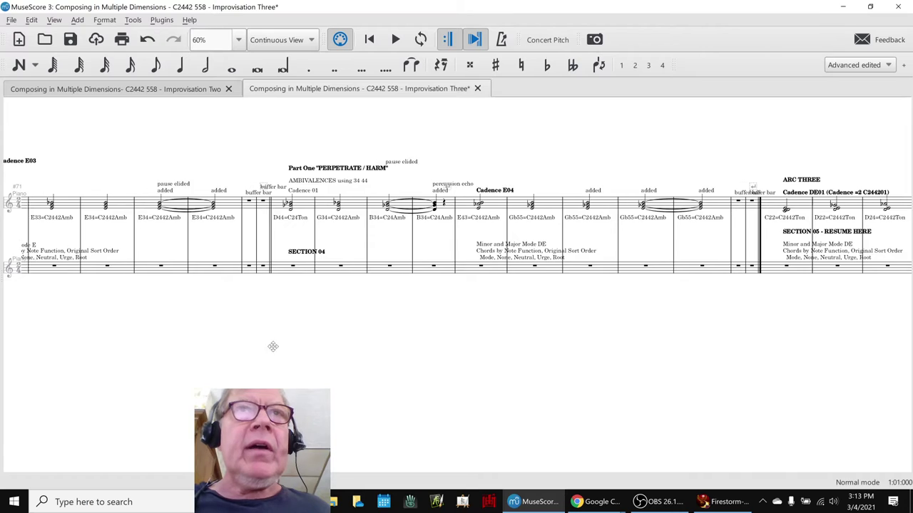
scroll(273, 347, "up", 5)
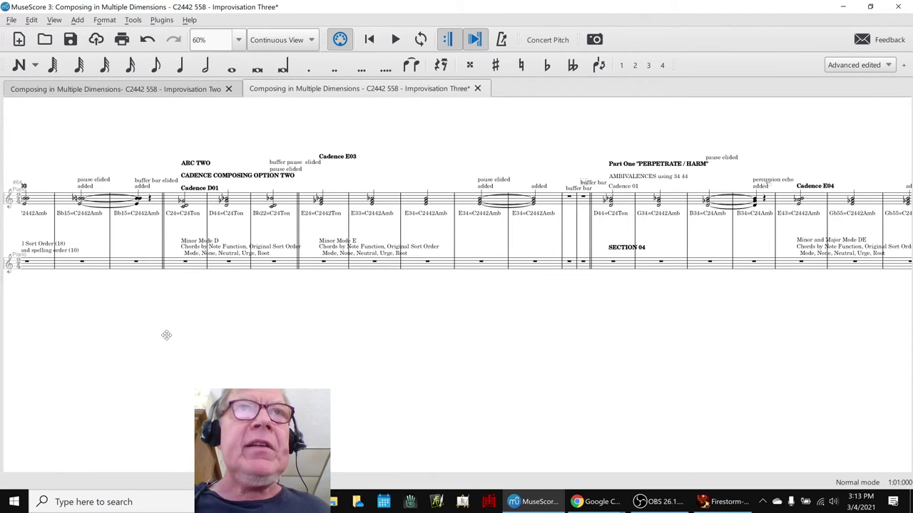
left_click_drag(166, 335, 423, 350)
scroll(385, 350, "up", 3)
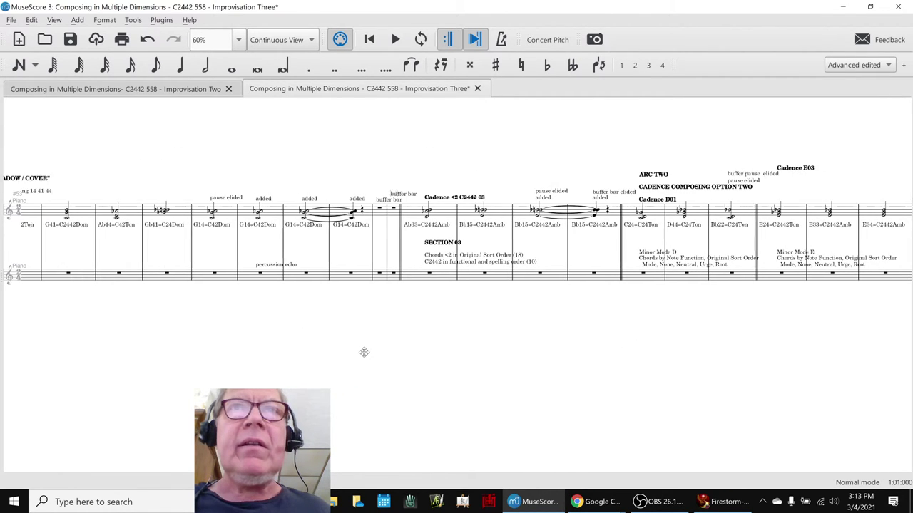
scroll(364, 352, "up", 1)
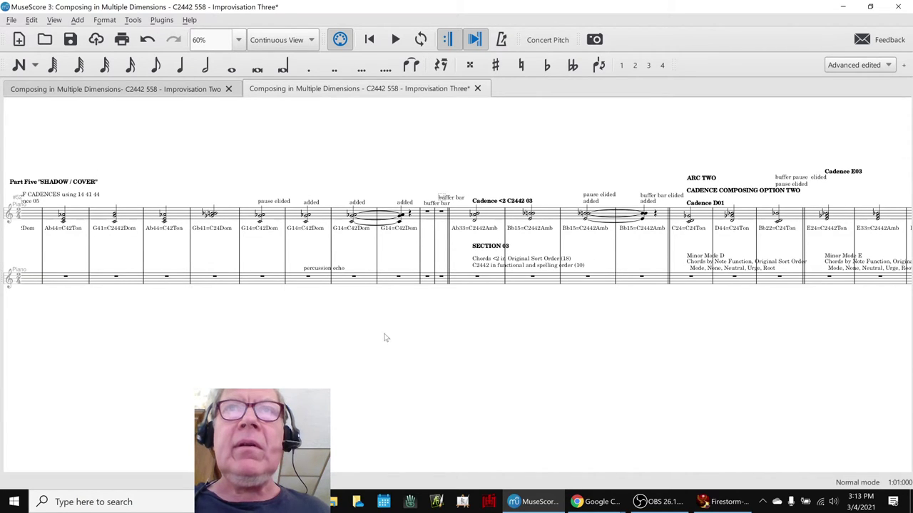
scroll(485, 366, "up", 10)
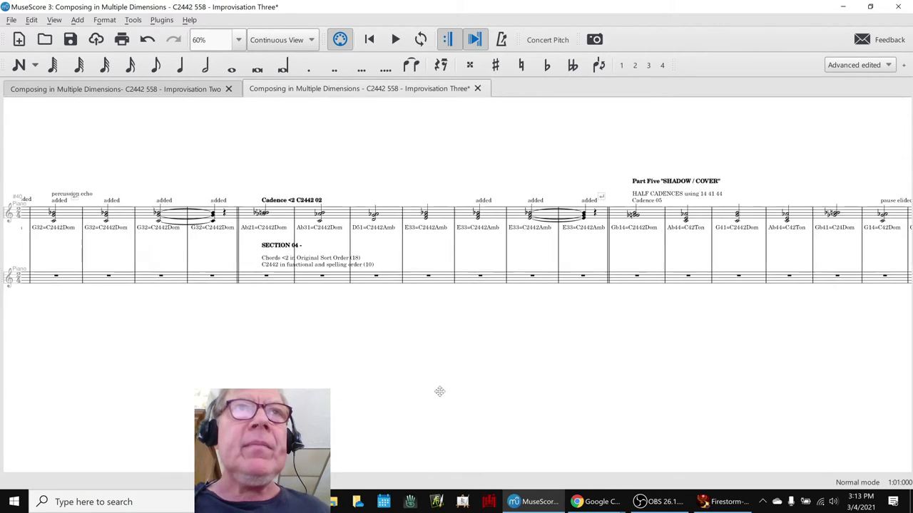
scroll(439, 392, "up", 1)
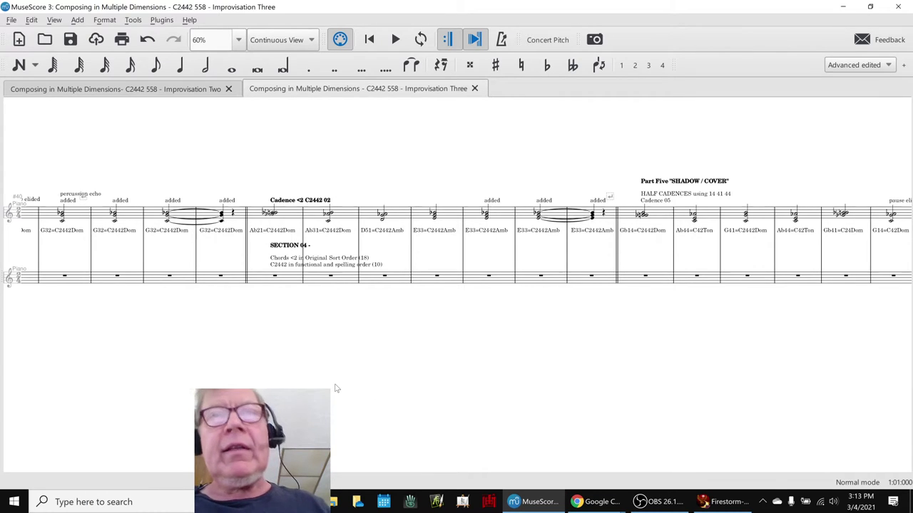
Step: Save the score with Ctrl+S and switch to the Napkin Diagram spreadsheet
key("ctrl+s")
key("alt+Tab")
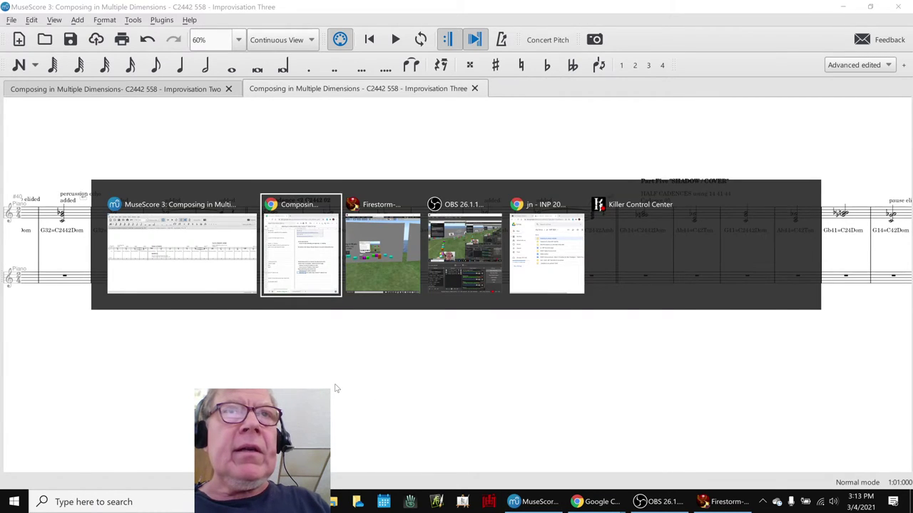
key("Left")
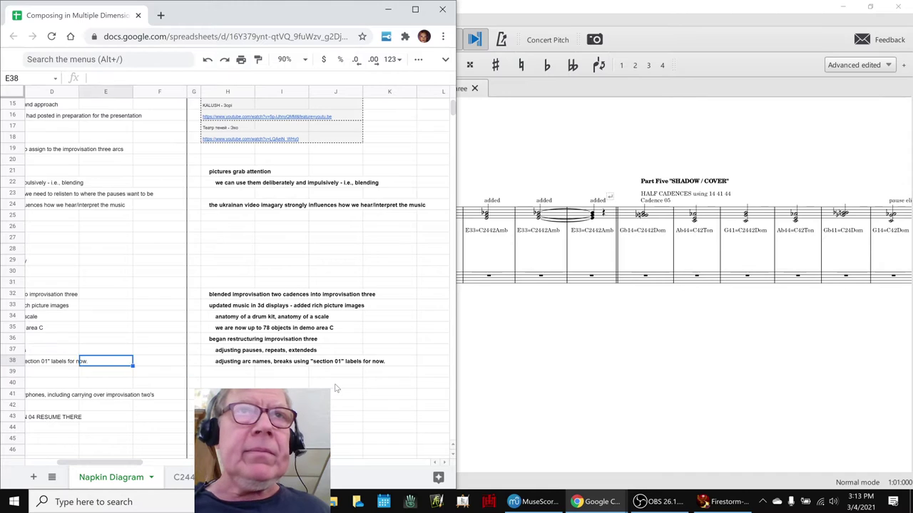
key("Home")
key("Down")
key("Down")
key("Down")
key("Down")
key("Down")
key("Down")
key("Down")
key("Down")
key("Down")
key("Down")
key("Down")
key("Down")
key("Down")
key("Down")
key("Down")
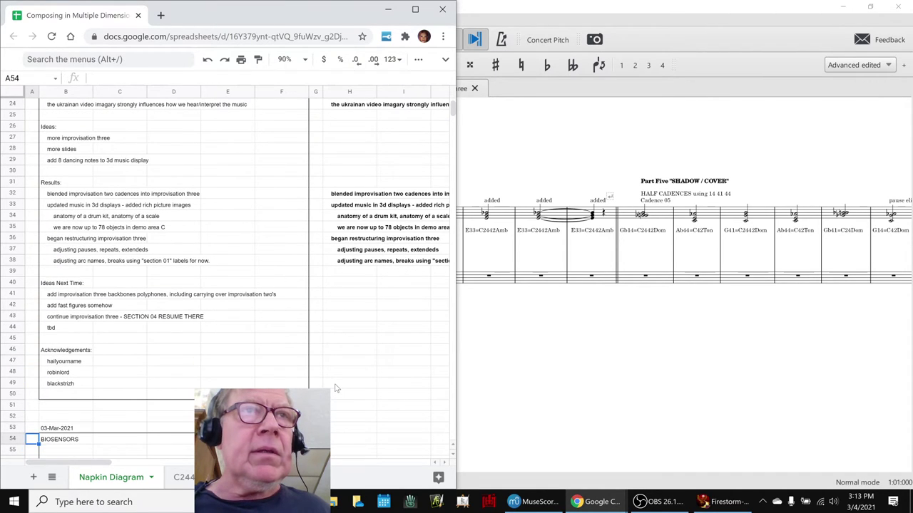
Step: Change the B43 note to 'continue improvisation three - SECTION 05 RESUME THERE'
key("Up")
key("Up")
key("Up")
key("Up")
key("Up")
key("Up")
key("Up")
key("Up")
key("Up")
key("Up")
key("Right")
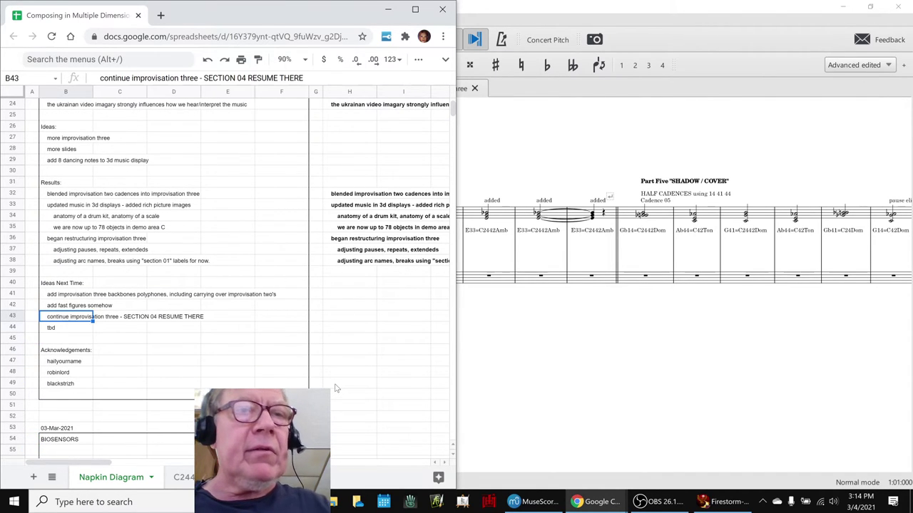
key("Return")
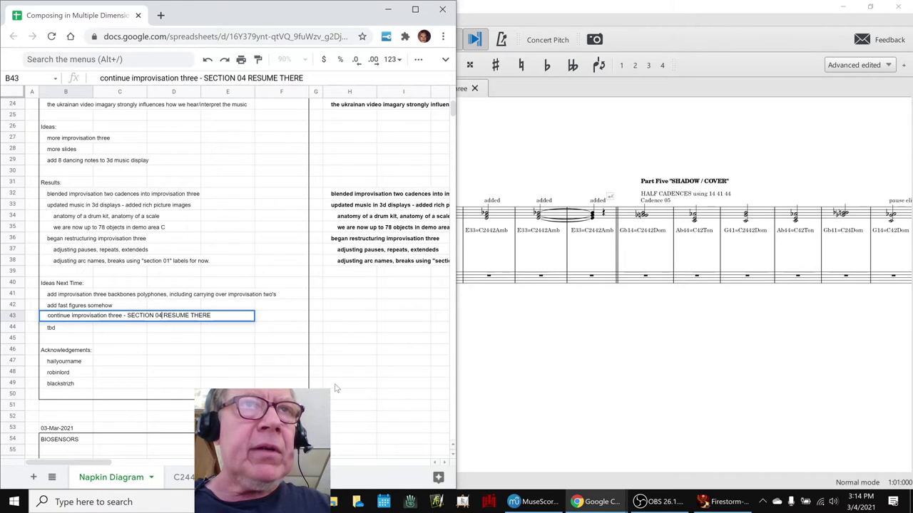
key("Return")
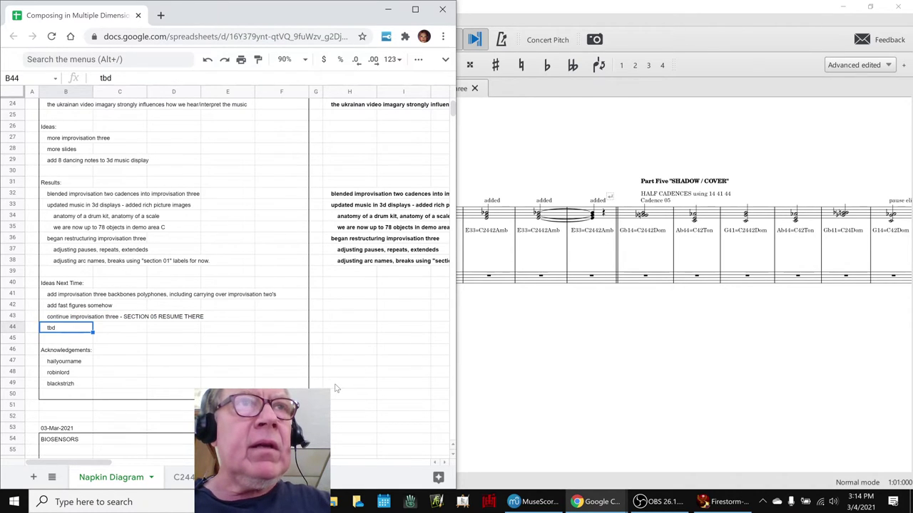
key("Up")
key("Up")
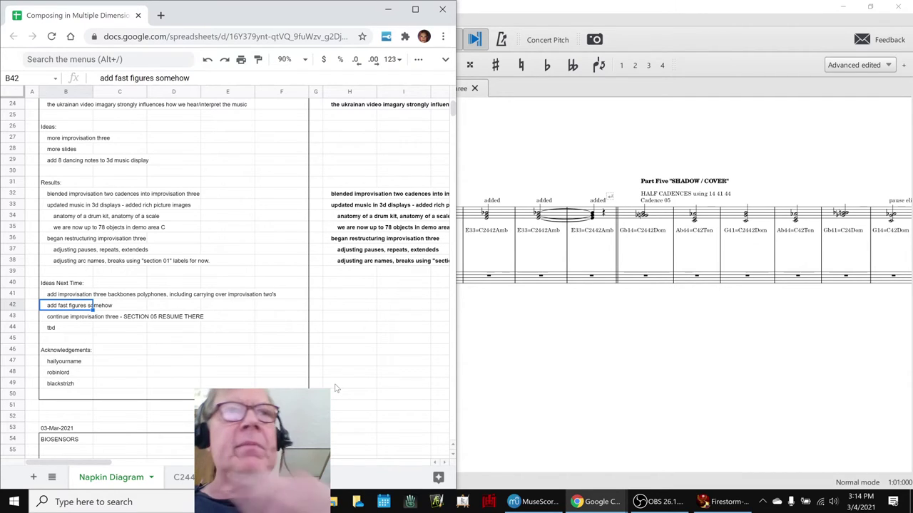
key("Up")
key("Up")
key("Up")
key("Up")
key("Up")
key("Up")
key("Up")
key("Up")
key("Up")
key("Up")
key("Up")
key("Up")
key("Up")
key("Up")
key("Up")
key("Up")
key("Up")
key("Up")
key("Up")
key("Up")
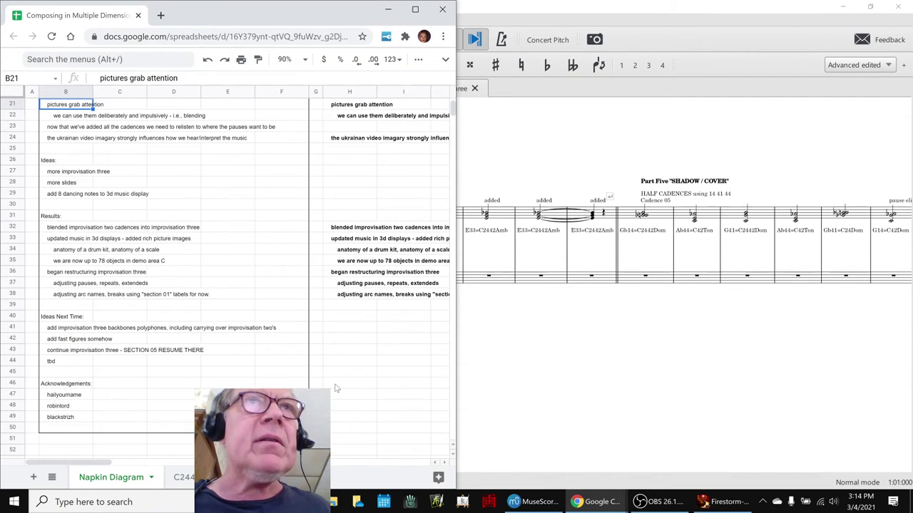
Step: Copy the relistening-to-pauses note from B23 into H23
key("Up")
key("Up")
key("Up")
key("Up")
key("Down")
key("Down")
key("Down")
key("Down")
key("Down")
key("Down")
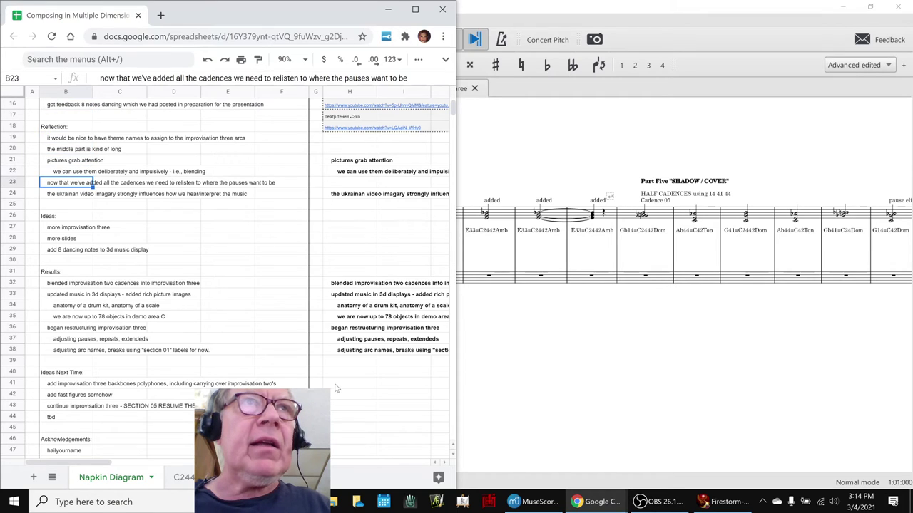
key("ctrl+c")
key("Right")
key("Right")
key("Right")
key("Right")
key("Right")
key("Right")
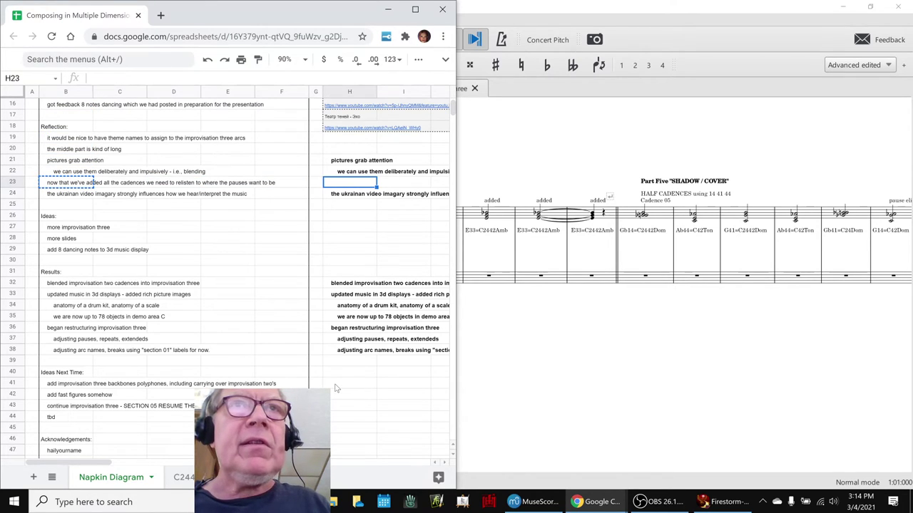
key("ctrl+v")
key("Up")
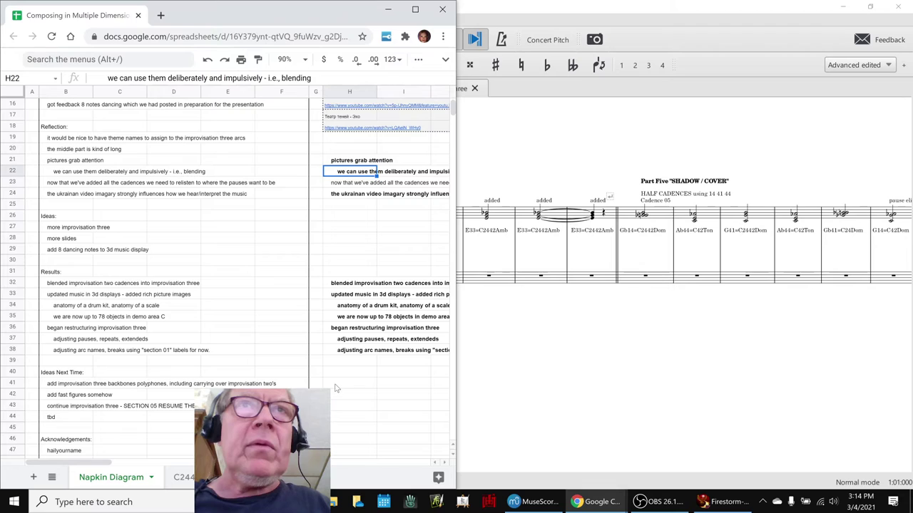
key("Down")
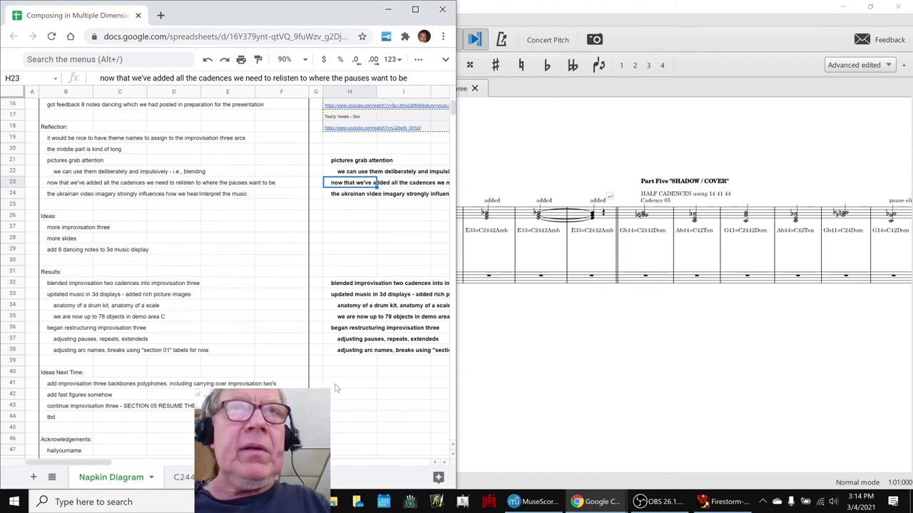
Step: Look down through the notes to the Acknowledgements heading, then select cell H29
key("Down")
key("Down")
key("Down")
key("Down")
key("Down")
key("Down")
key("Down")
key("Down")
key("Down")
key("Down")
key("Down")
key("Down")
key("Down")
key("Down")
key("Down")
key("Down")
key("Down")
key("Down")
key("Down")
key("Down")
key("Down")
key("Down")
key("Down")
key("Down")
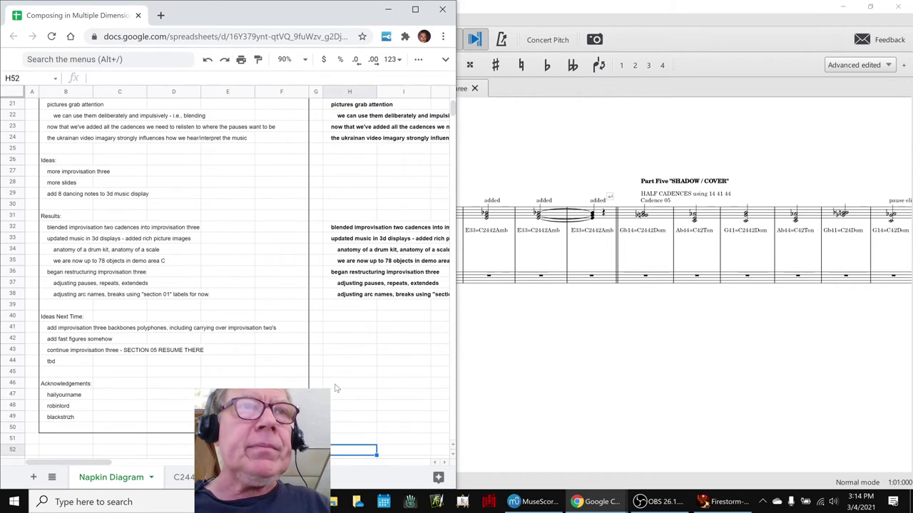
key("Up")
key("Up")
key("Up")
key("Up")
key("Up")
key("Up")
key("Up")
key("Up")
key("Up")
key("Up")
key("Up")
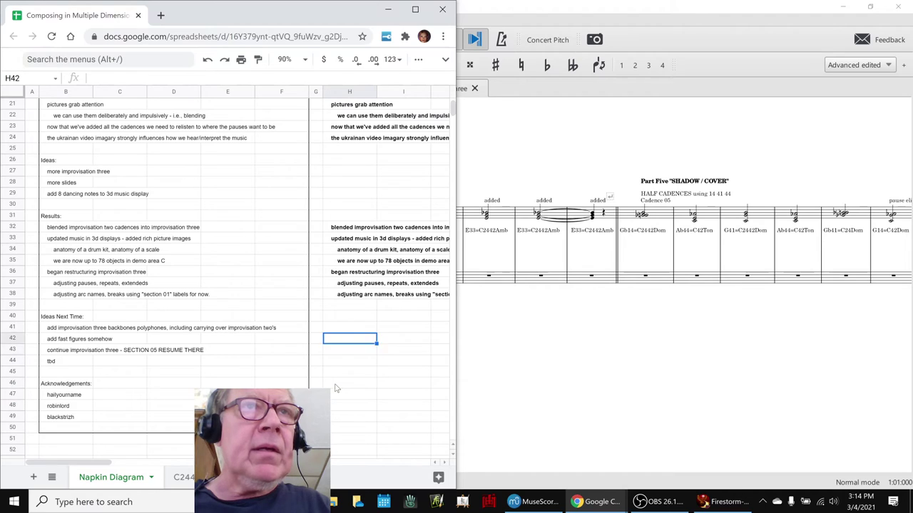
key("Left")
key("Left")
key("Left")
key("Left")
key("Left")
key("Left")
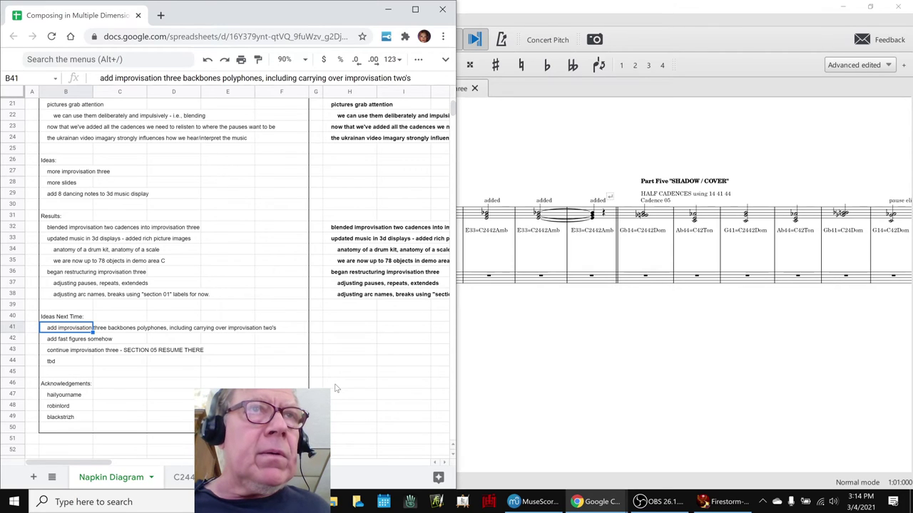
key("Down")
key("Down")
key("Down")
key("Down")
key("Down")
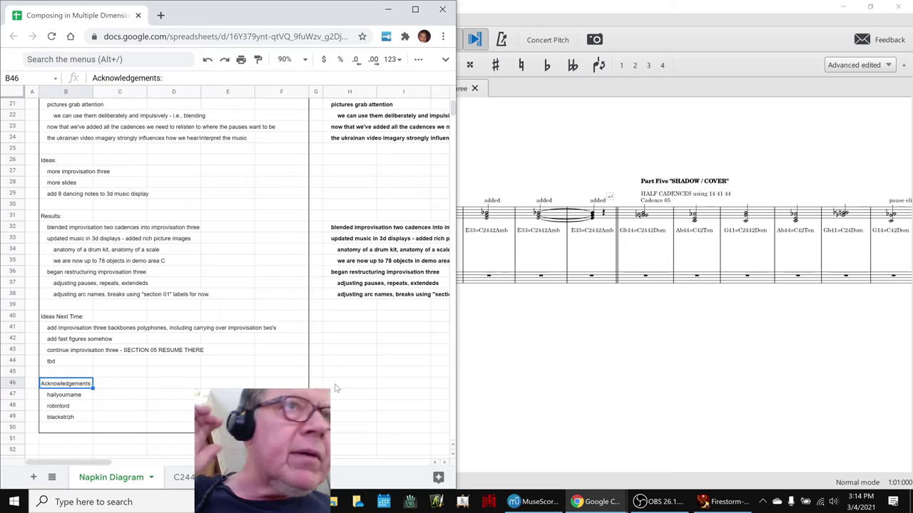
key("Down")
key("Down")
key("Down")
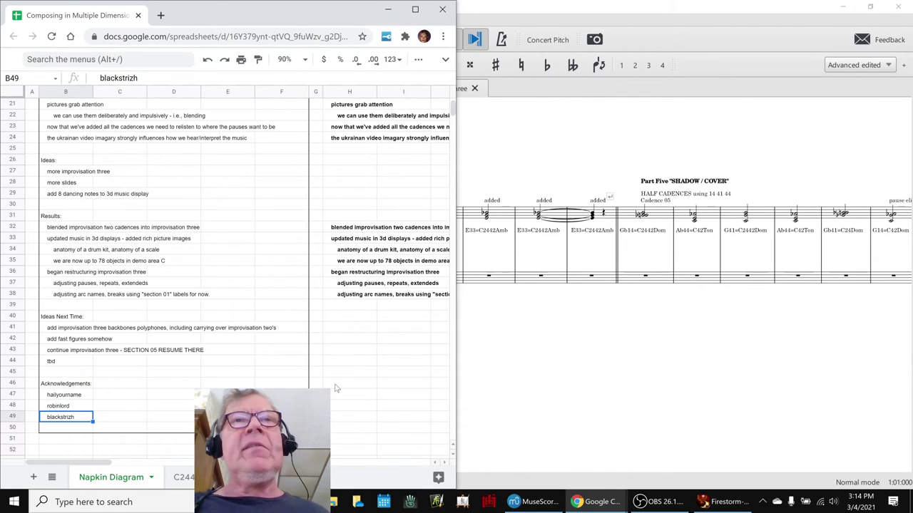
scroll(381, 303, "up", 5)
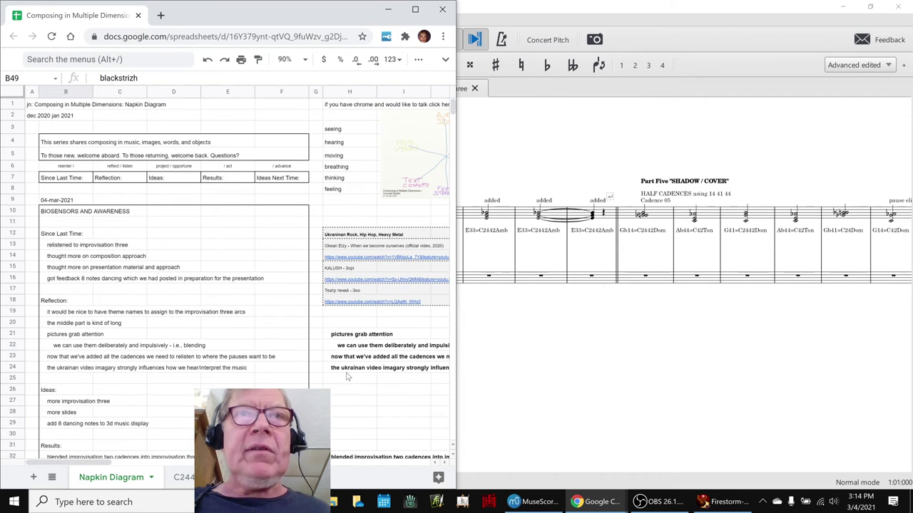
scroll(348, 377, "down", 4)
left_click(353, 263)
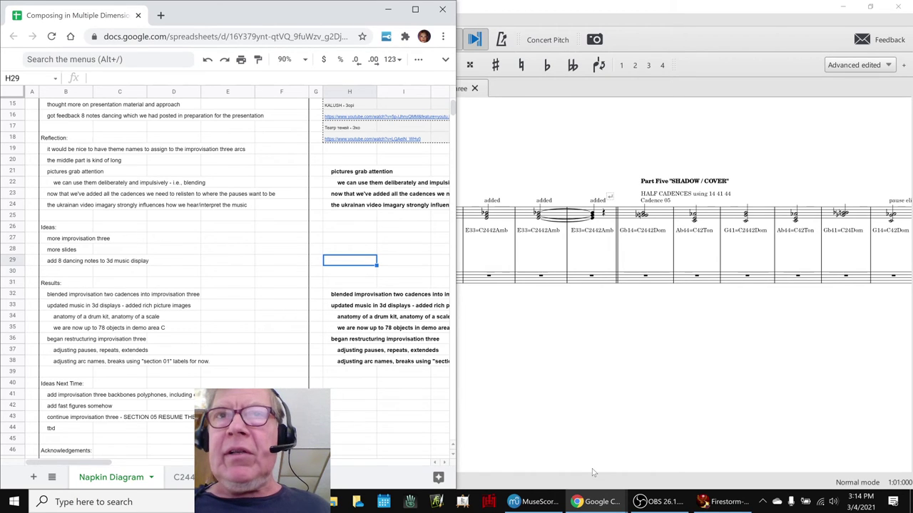
Step: In Firestorm, zoom the camera onto the display's coloured cylinders and ground rings, then switch to OBS
left_click(707, 503)
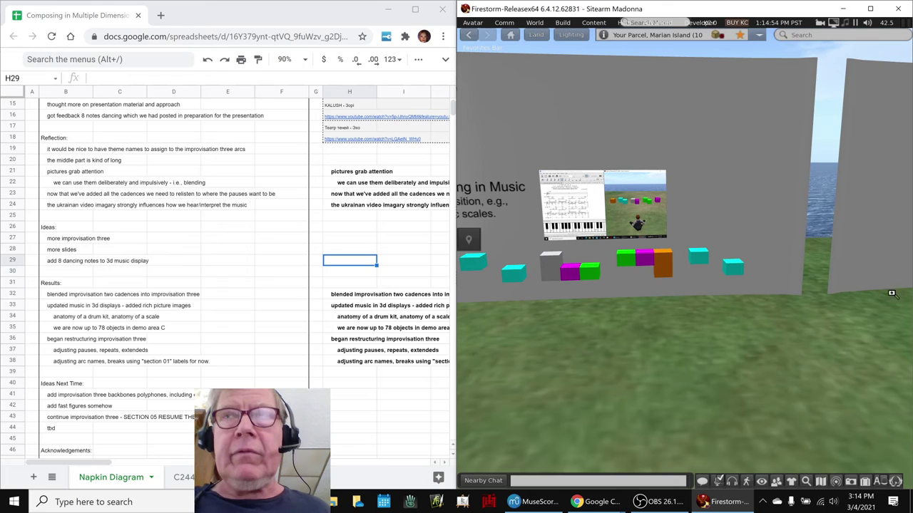
key("Escape")
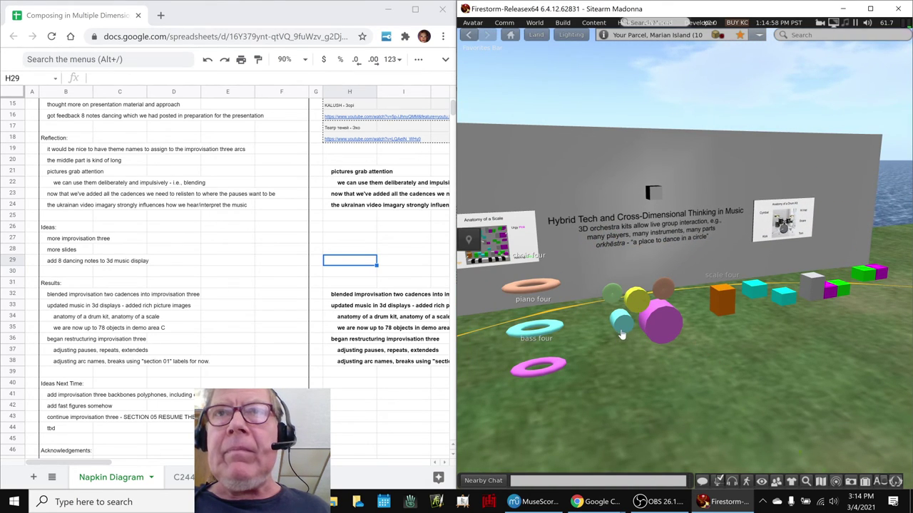
left_click(653, 332, "alt")
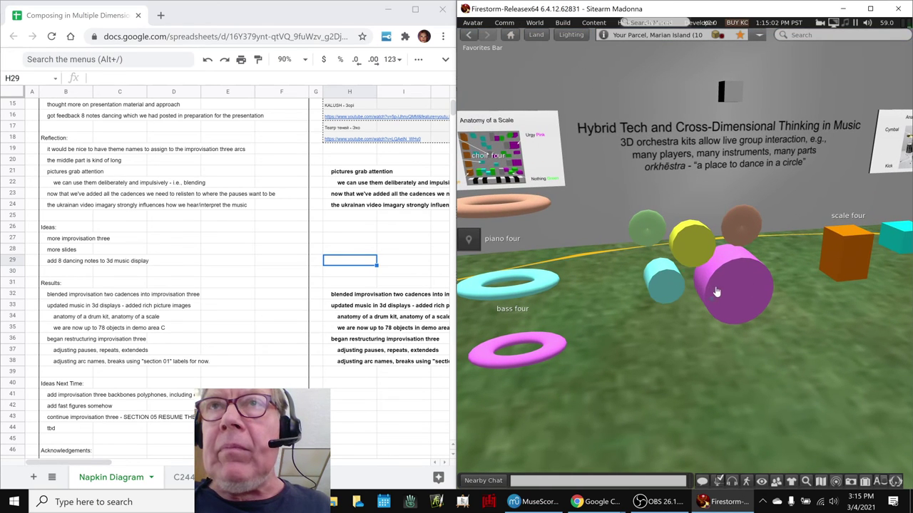
left_click(625, 374, "alt")
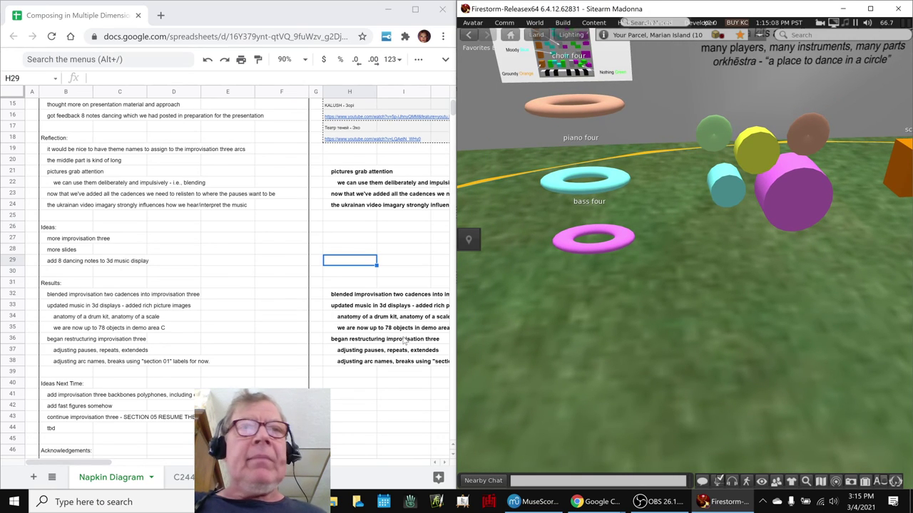
left_click(662, 502)
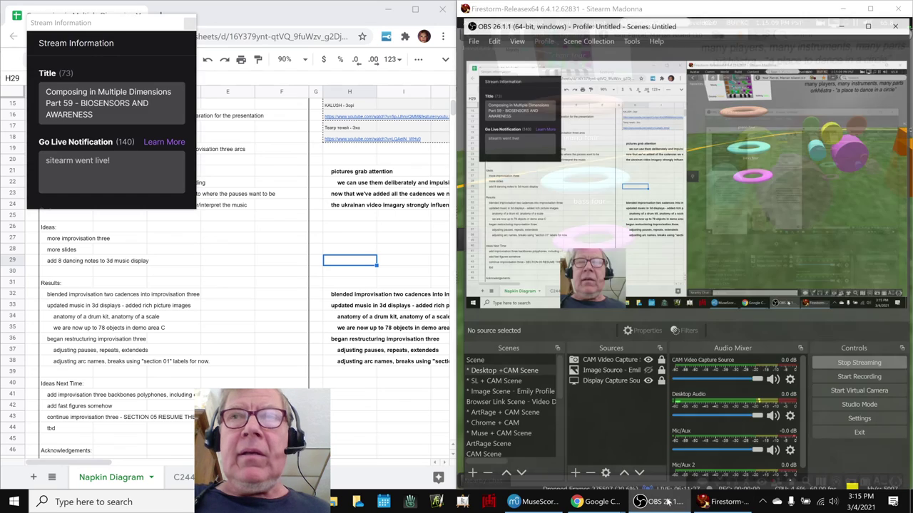